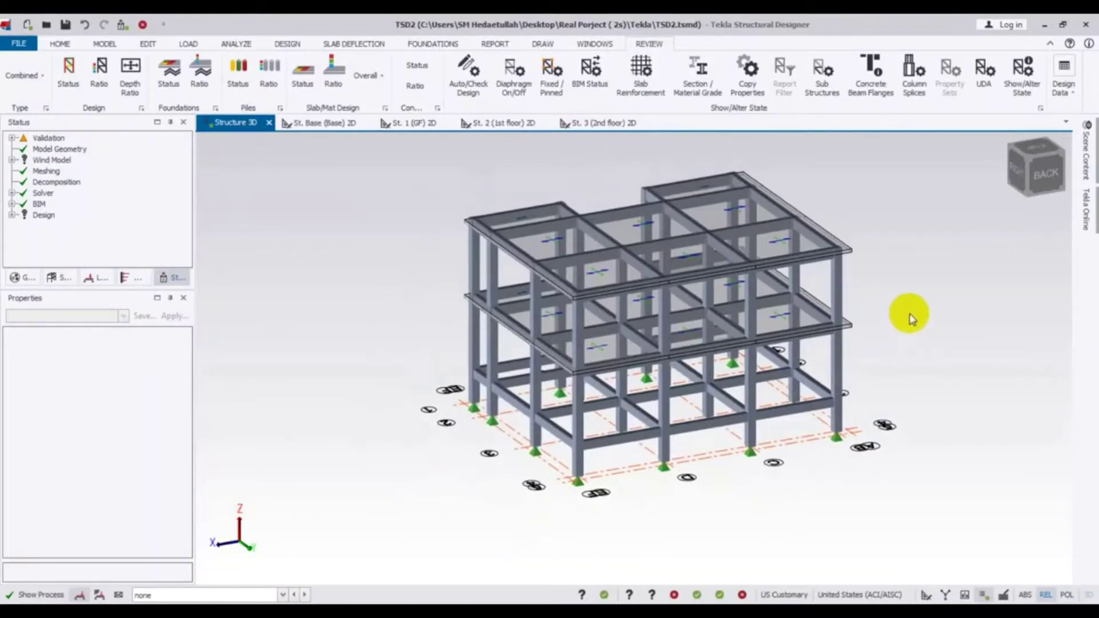
- Run the Design Slabs check on the 3D model from the Design tab
{"action": "middle_click_drag", "start_coordinate": [912, 311], "coordinate": [899, 331]}
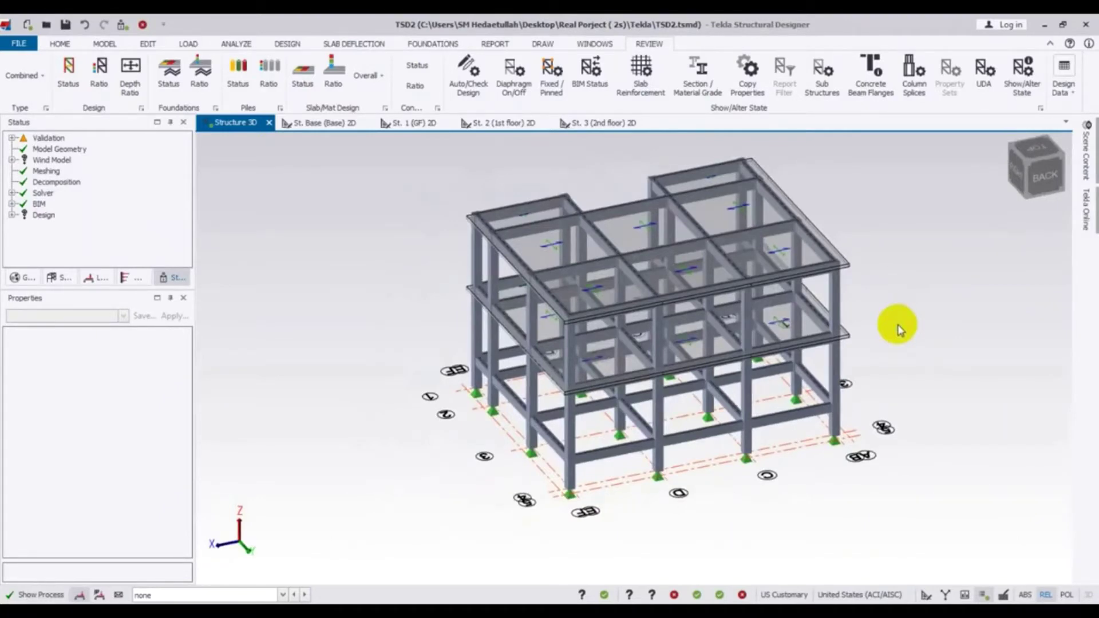
{"action": "middle_click_drag", "start_coordinate": [898, 329], "coordinate": [881, 345]}
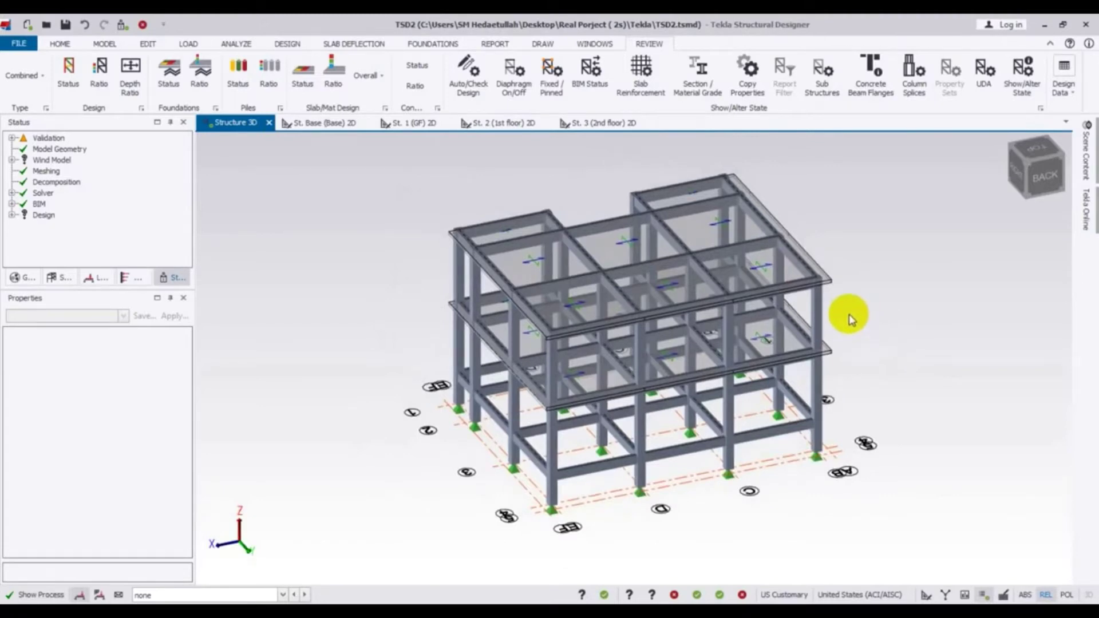
{"action": "middle_click_drag", "start_coordinate": [386, 167], "coordinate": [395, 290], "text": "shift"}
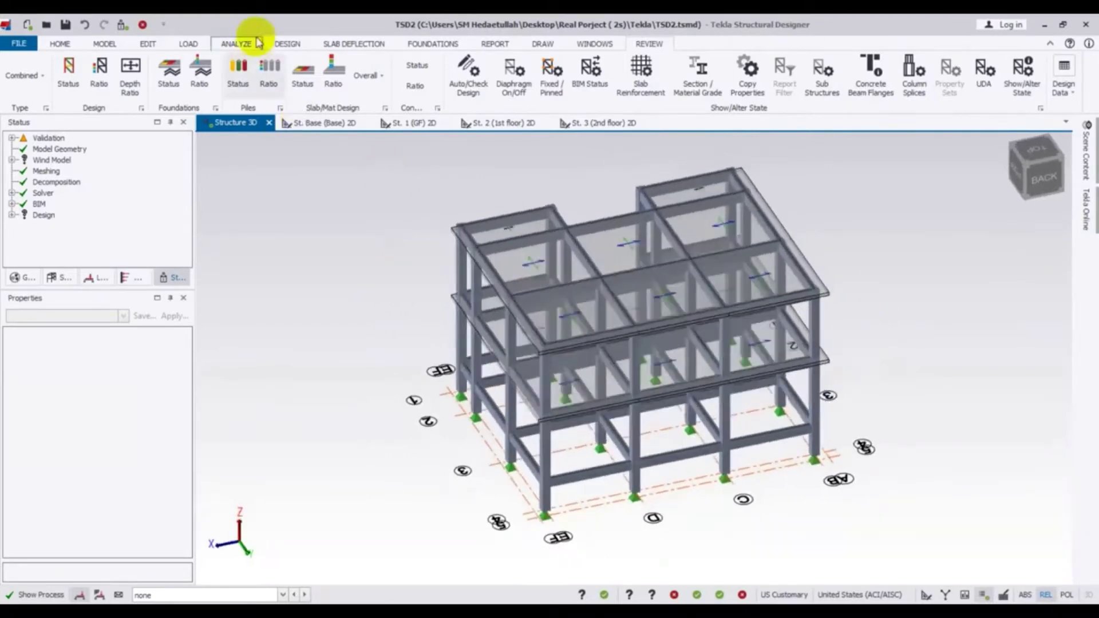
{"action": "left_click", "coordinate": [282, 45]}
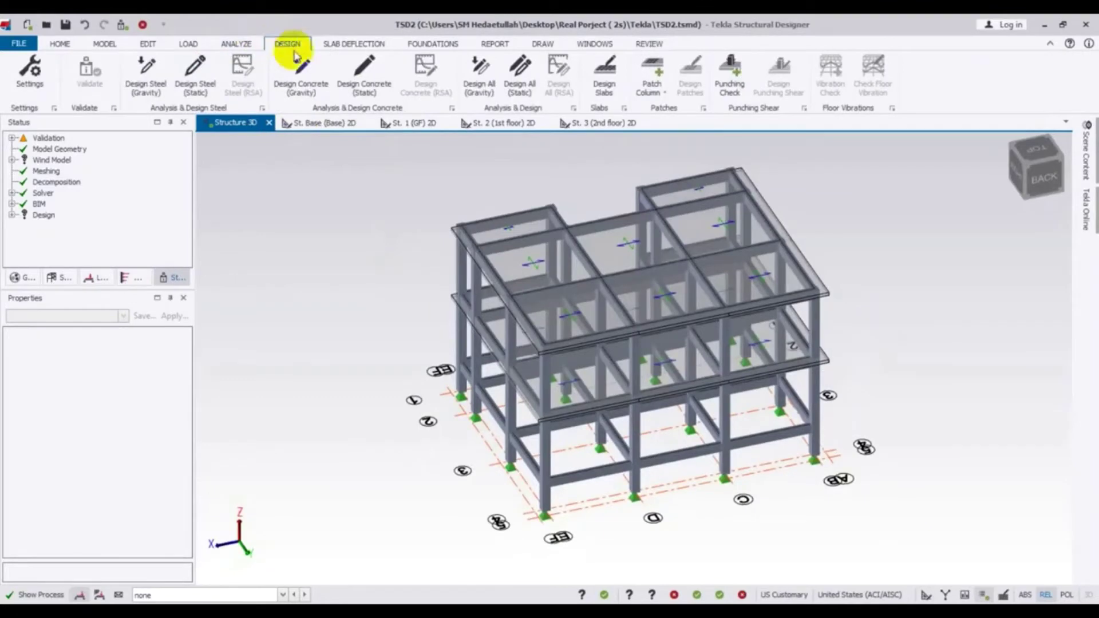
{"action": "left_click", "coordinate": [602, 69]}
- Orbit the model to confirm all columns, beams and slabs show green Pass
{"action": "middle_click_drag", "start_coordinate": [361, 397], "coordinate": [662, 179], "text": "shift"}
{"action": "mouse_move", "coordinate": [610, 417]}
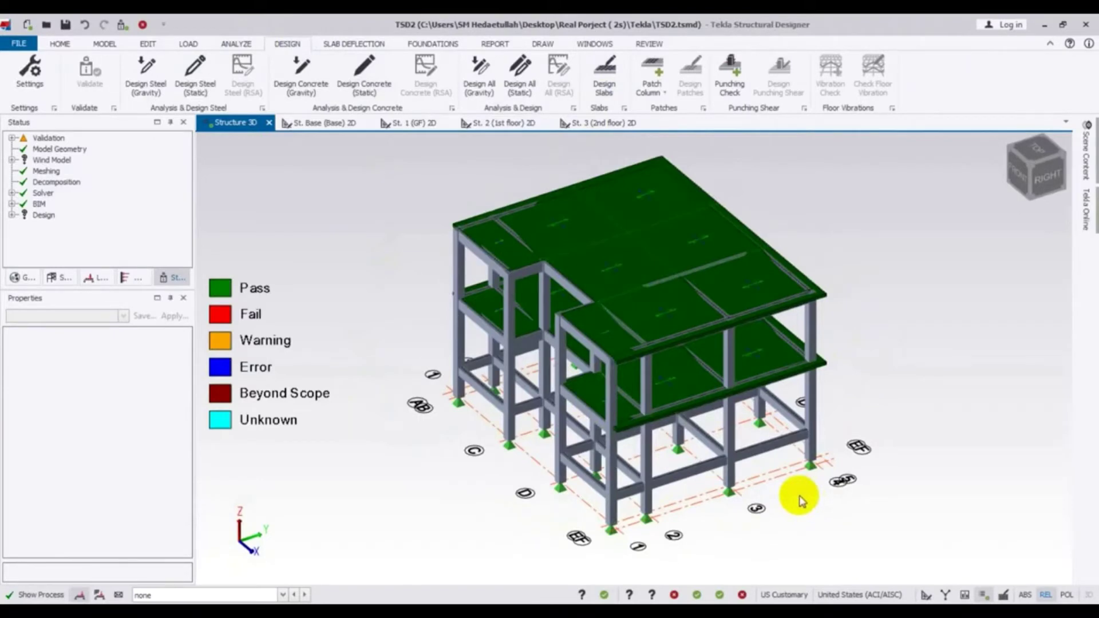
{"action": "middle_click_drag", "start_coordinate": [748, 350], "coordinate": [797, 426], "text": "shift"}
{"action": "middle_click_drag", "start_coordinate": [851, 370], "coordinate": [895, 309], "text": "shift"}
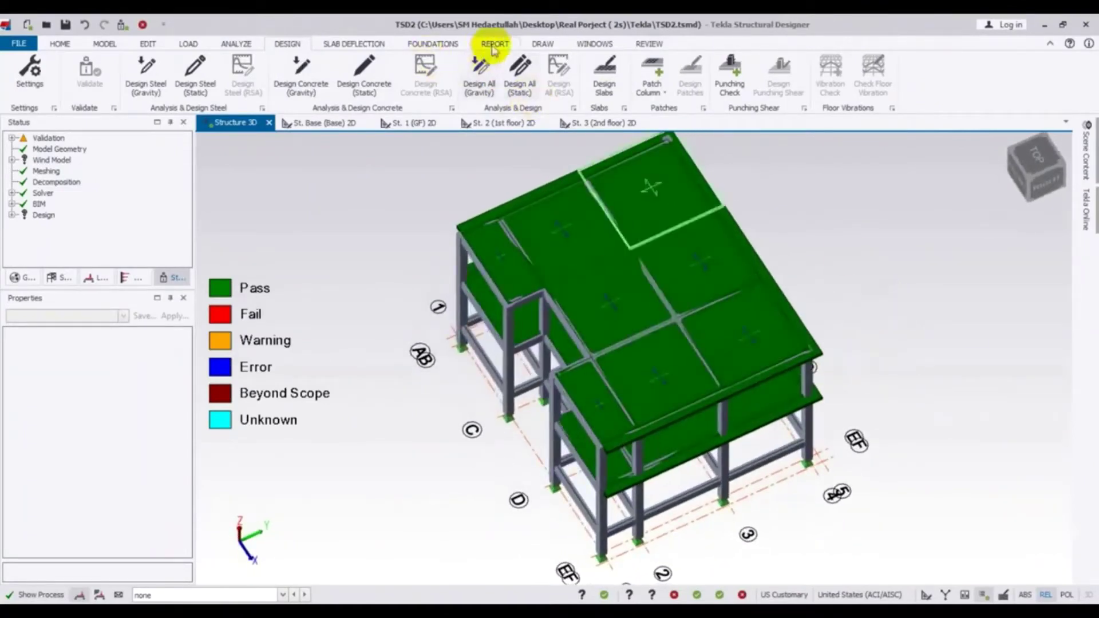
- Show the St. 2 (1st floor) view as a flat 2D plan with the load case set to none
{"action": "left_click", "coordinate": [535, 46]}
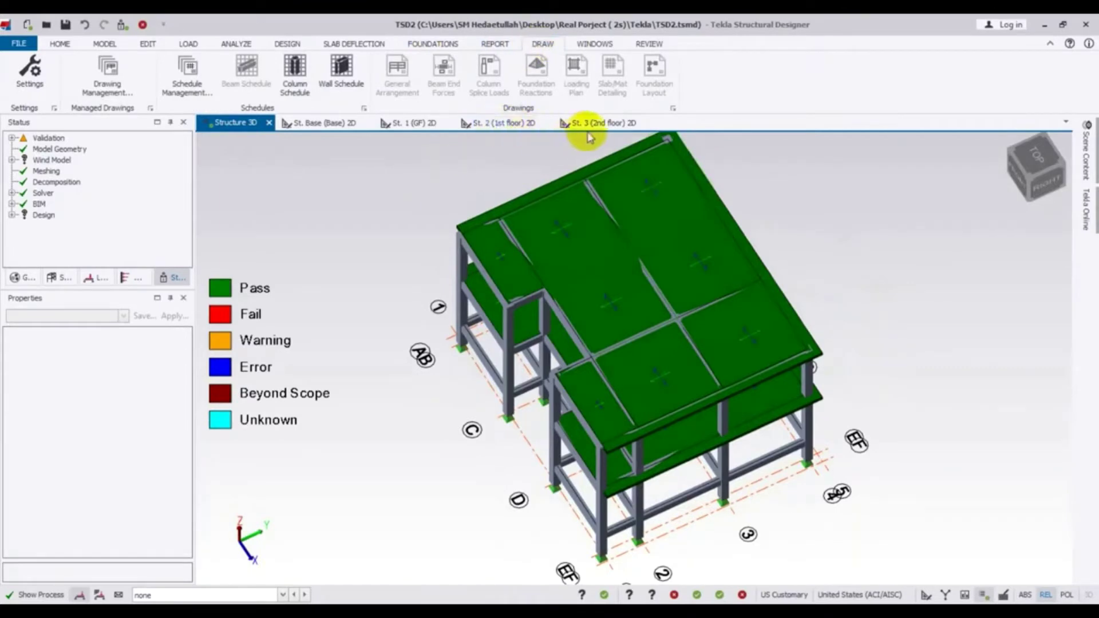
{"action": "left_click", "coordinate": [497, 125]}
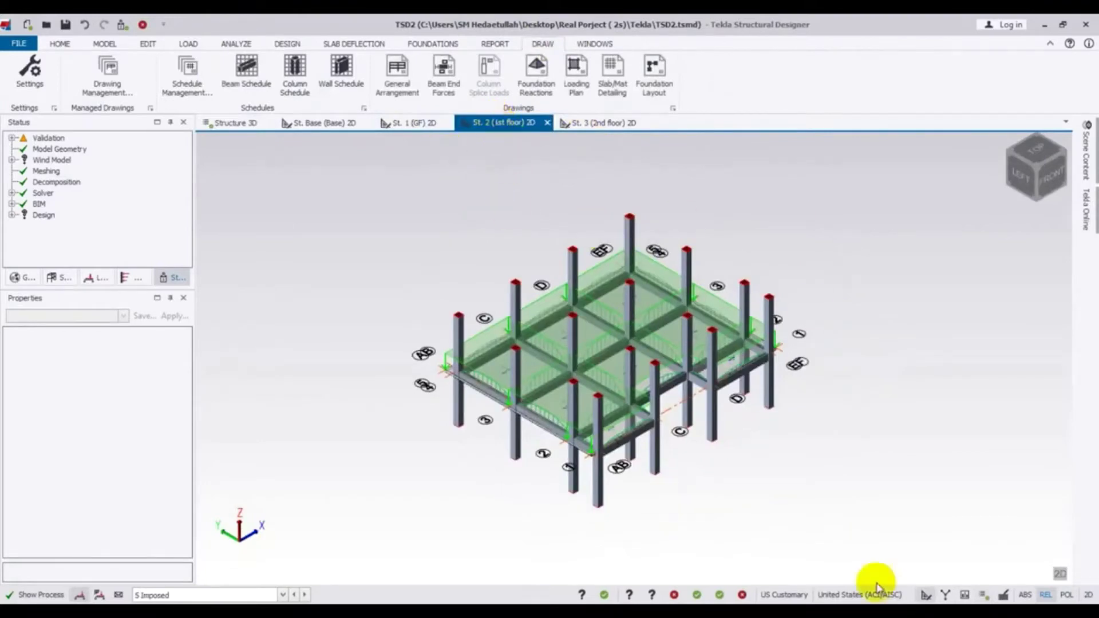
{"action": "left_click", "coordinate": [1058, 574]}
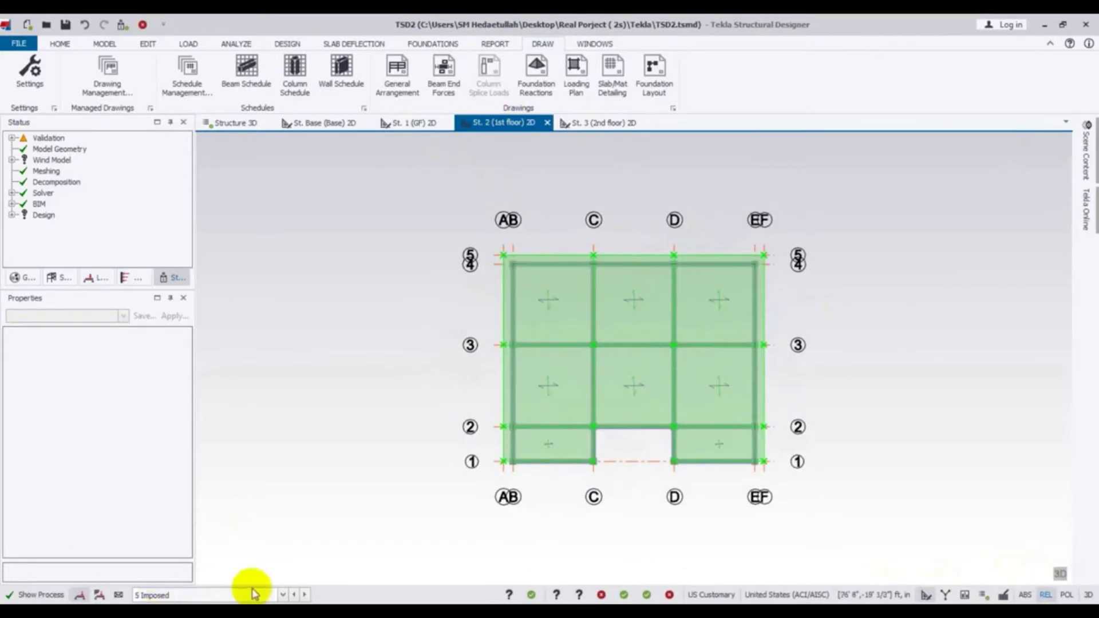
{"action": "left_click", "coordinate": [282, 595]}
{"action": "left_click", "coordinate": [201, 582]}
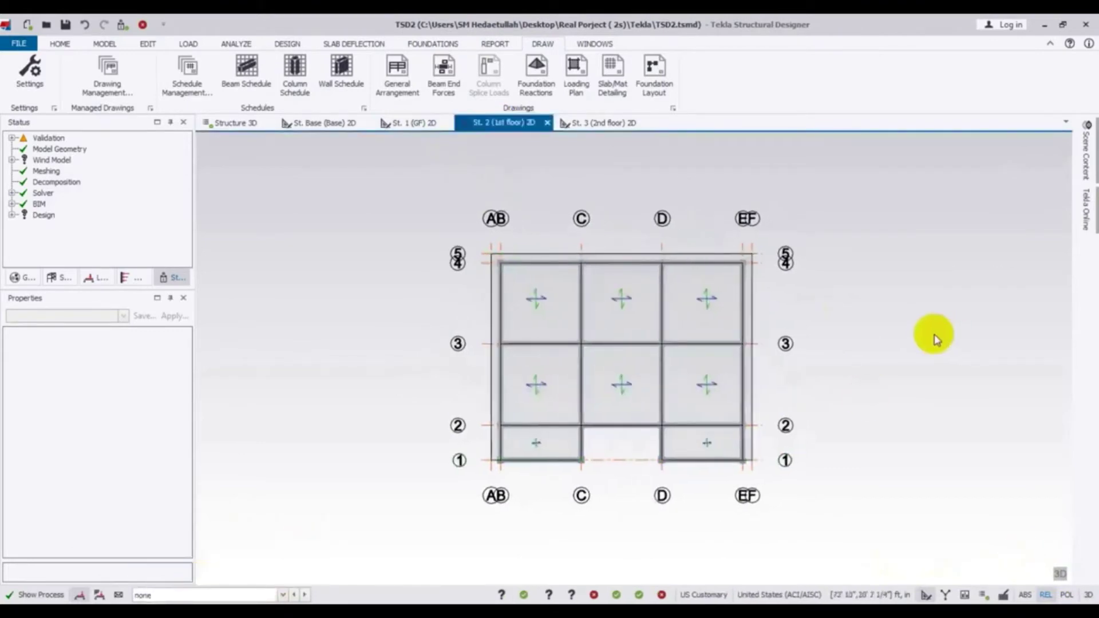
{"action": "left_click", "coordinate": [304, 45]}
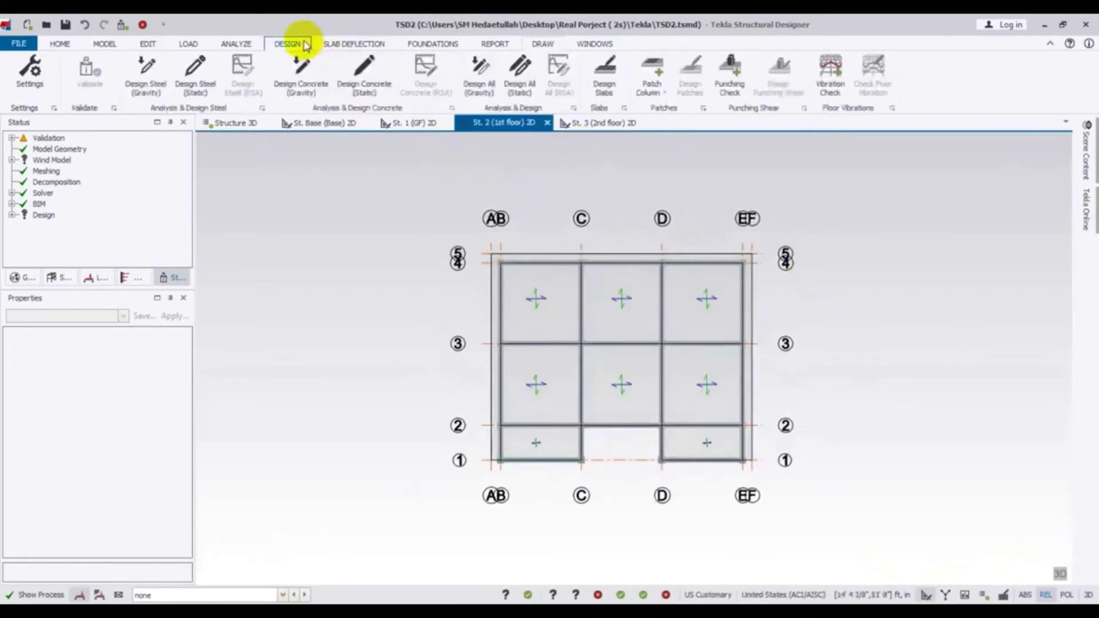
- Run Design Slabs on the St. 2 (1st floor) plan, giving all-green Pass results
{"action": "left_click", "coordinate": [605, 68]}
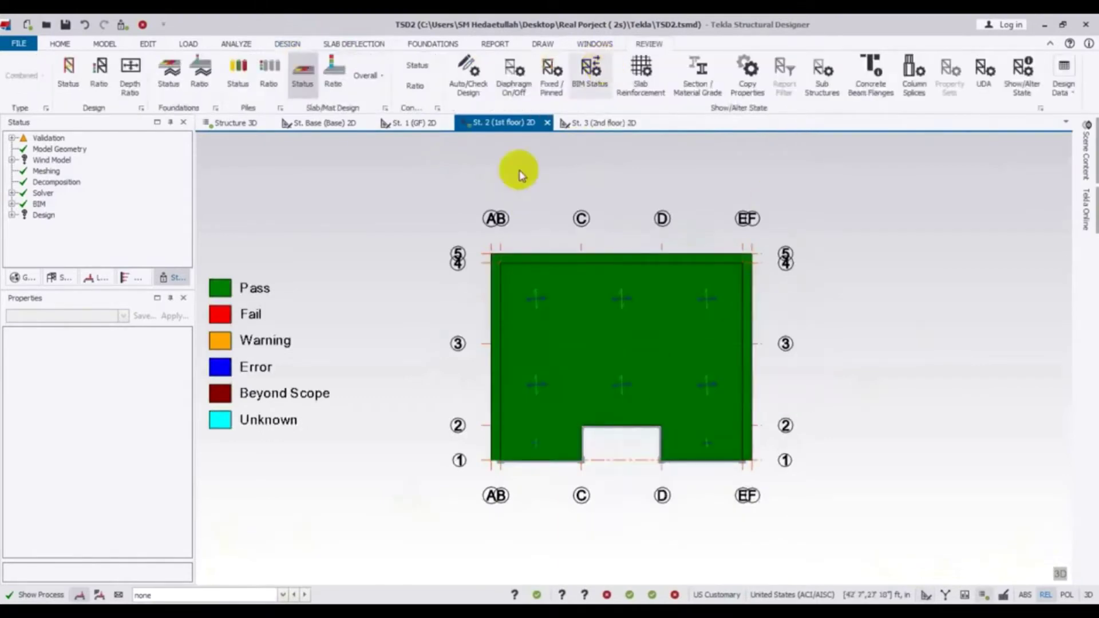
{"action": "left_click", "coordinate": [538, 45]}
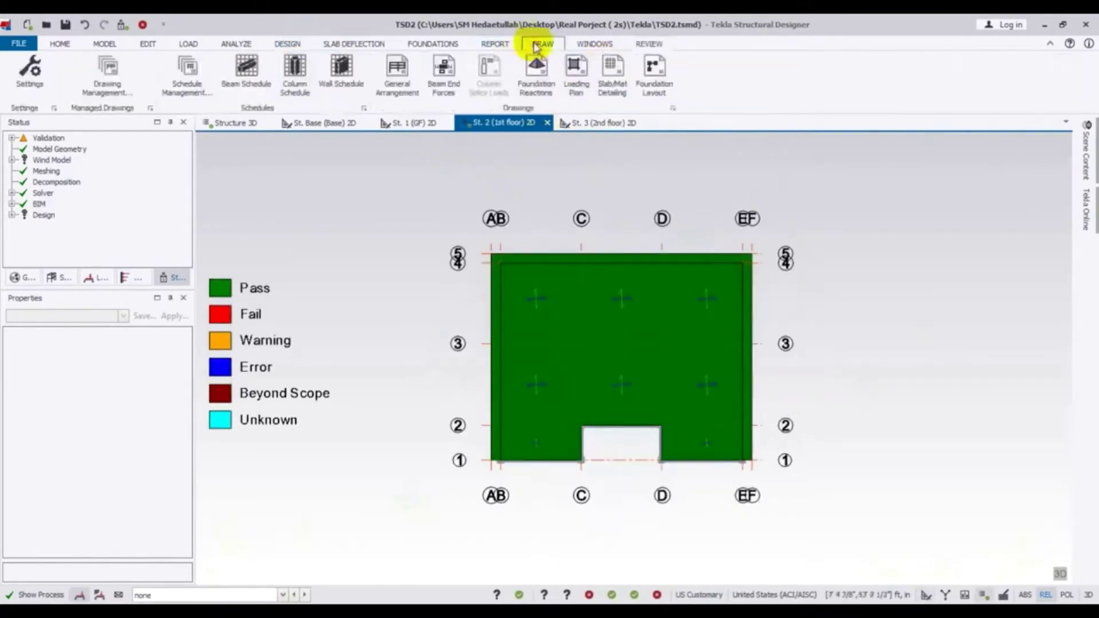
- Set the Slab/Mat Detailing DXF export to 1" = 1'0" scale with Slab/Mat Detail (All) layers
{"action": "left_click", "coordinate": [615, 70]}
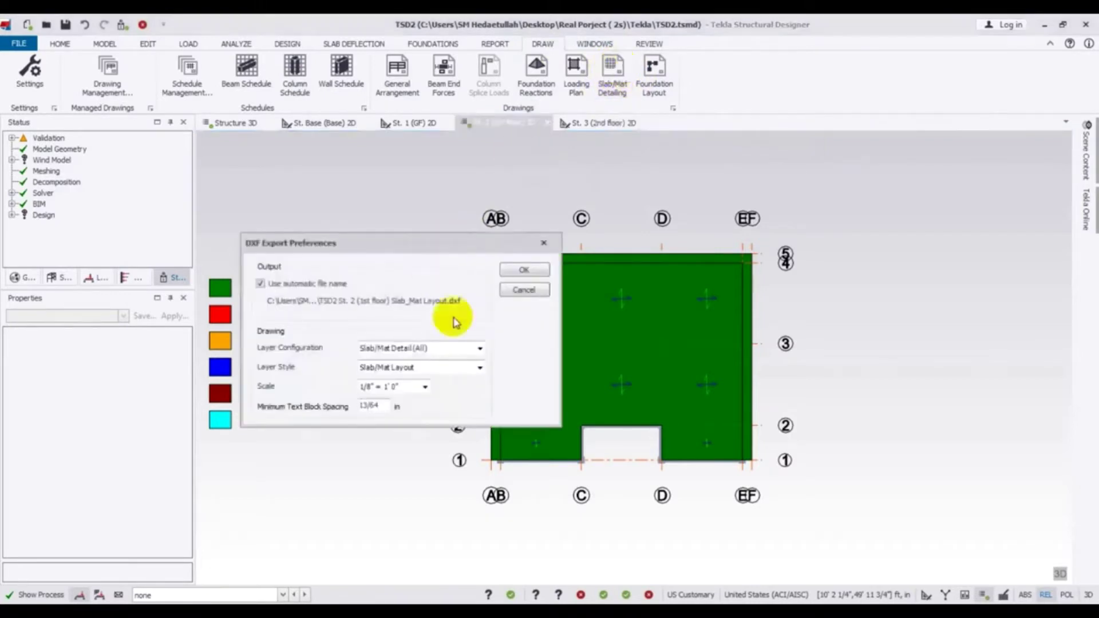
{"action": "left_click", "coordinate": [424, 386]}
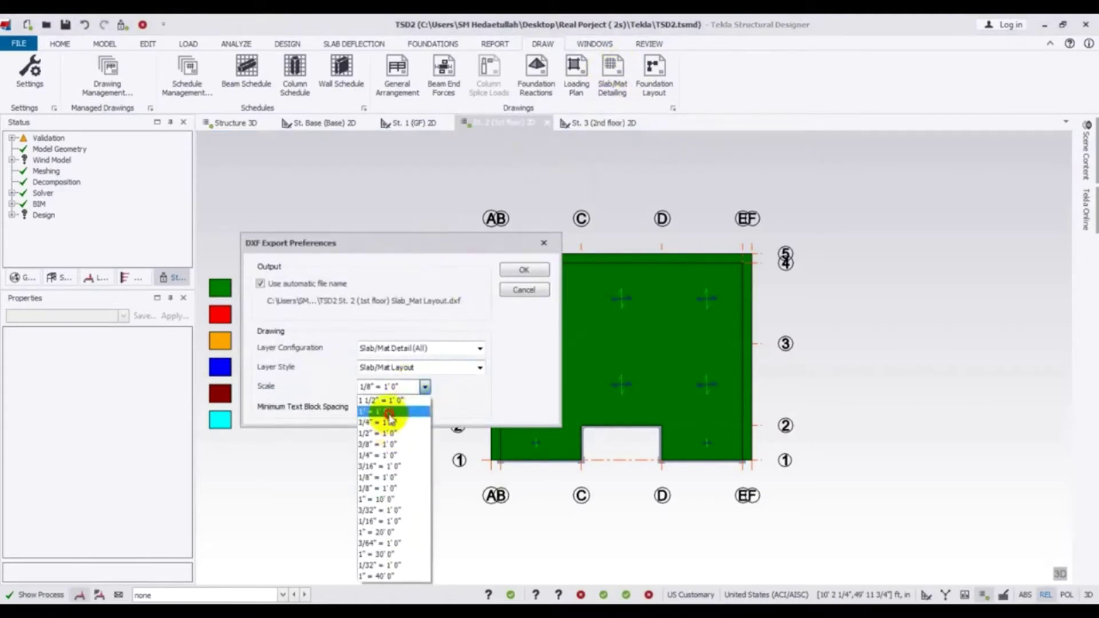
{"action": "left_click", "coordinate": [389, 411]}
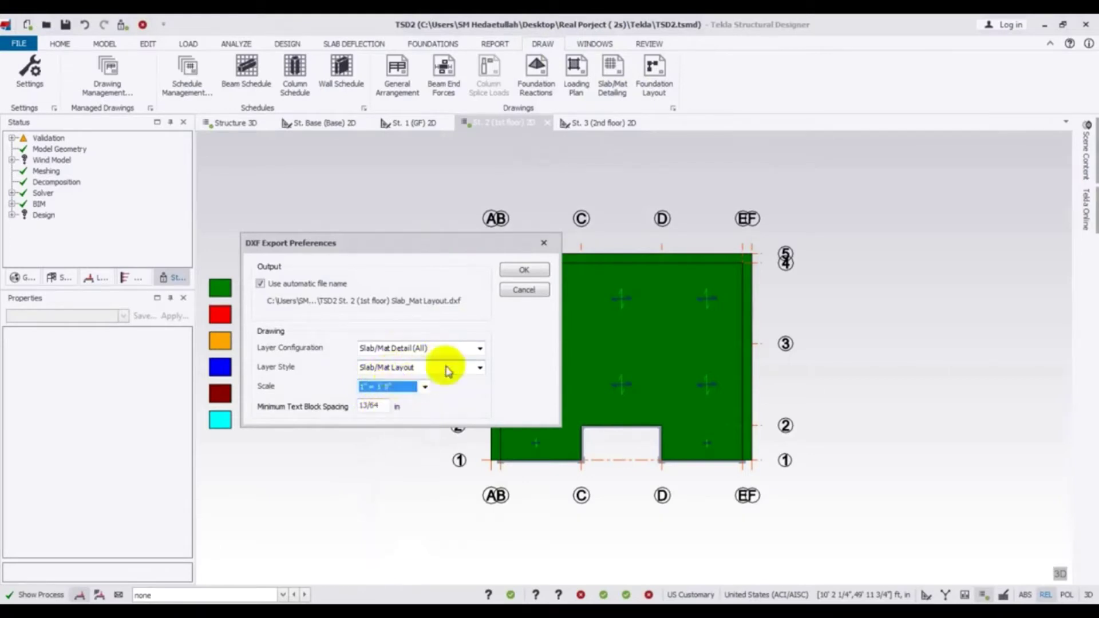
{"action": "left_click", "coordinate": [479, 367]}
{"action": "left_click", "coordinate": [479, 367]}
{"action": "left_click", "coordinate": [479, 349]}
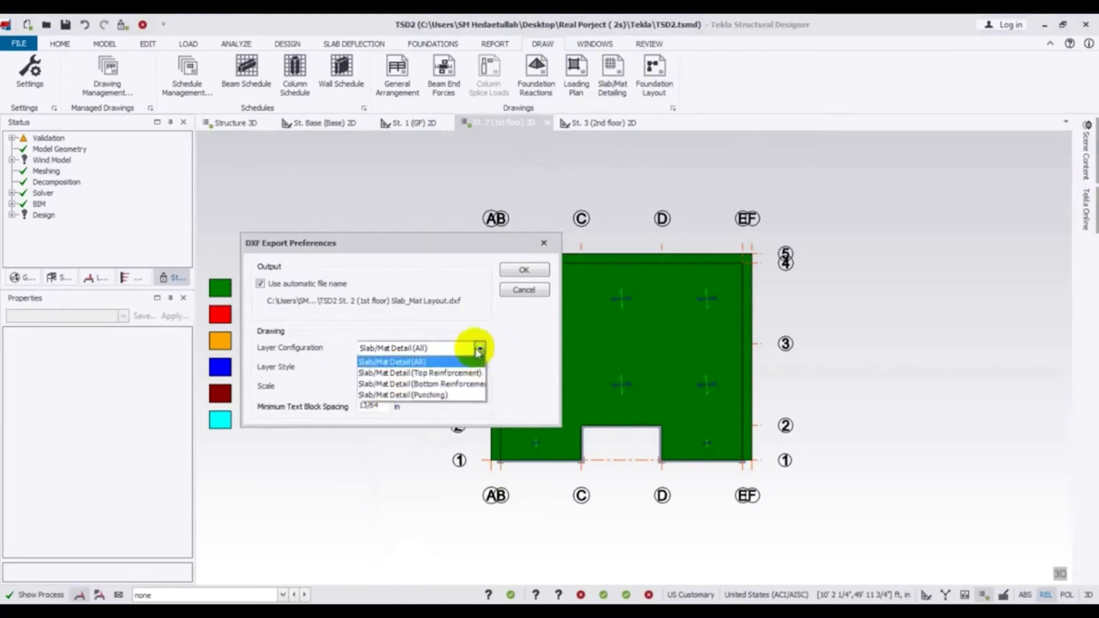
{"action": "left_click", "coordinate": [385, 350]}
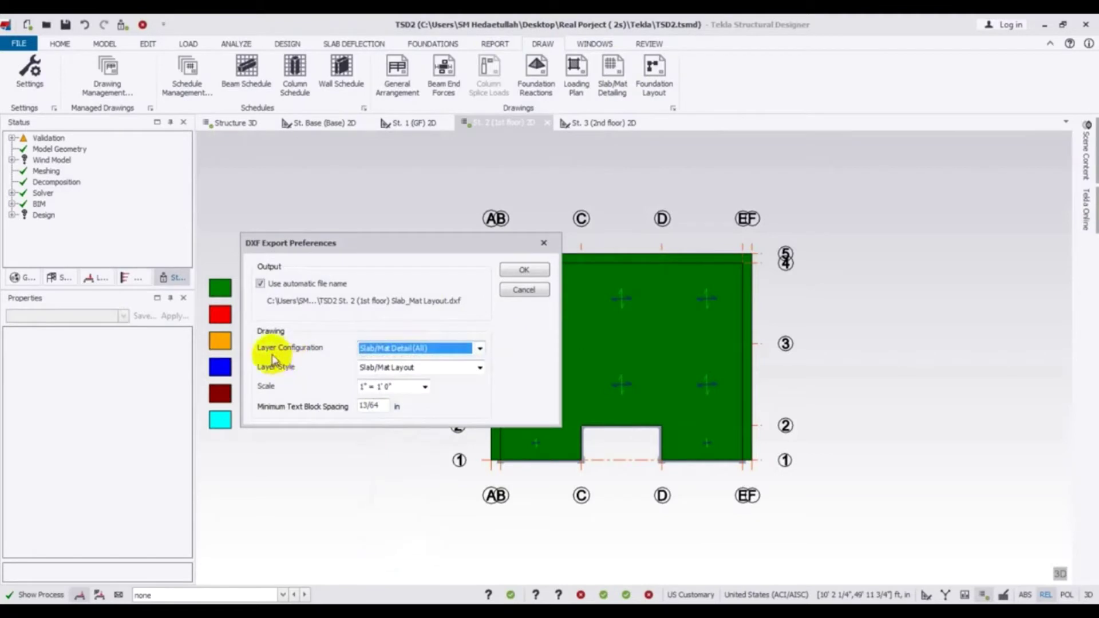
{"action": "left_click", "coordinate": [480, 349]}
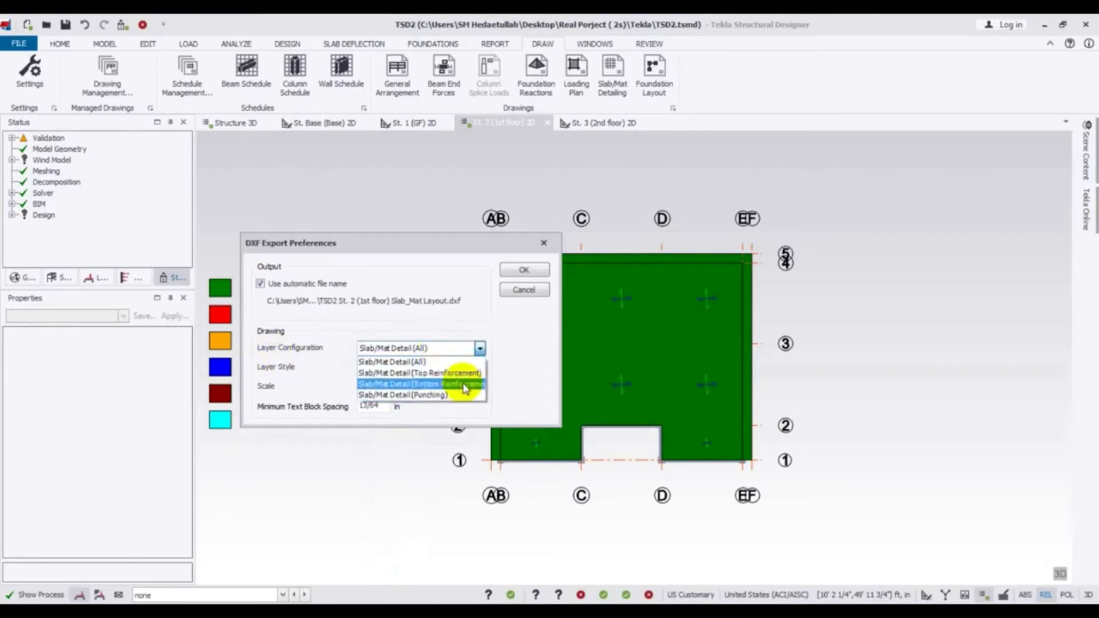
{"action": "left_click", "coordinate": [416, 364]}
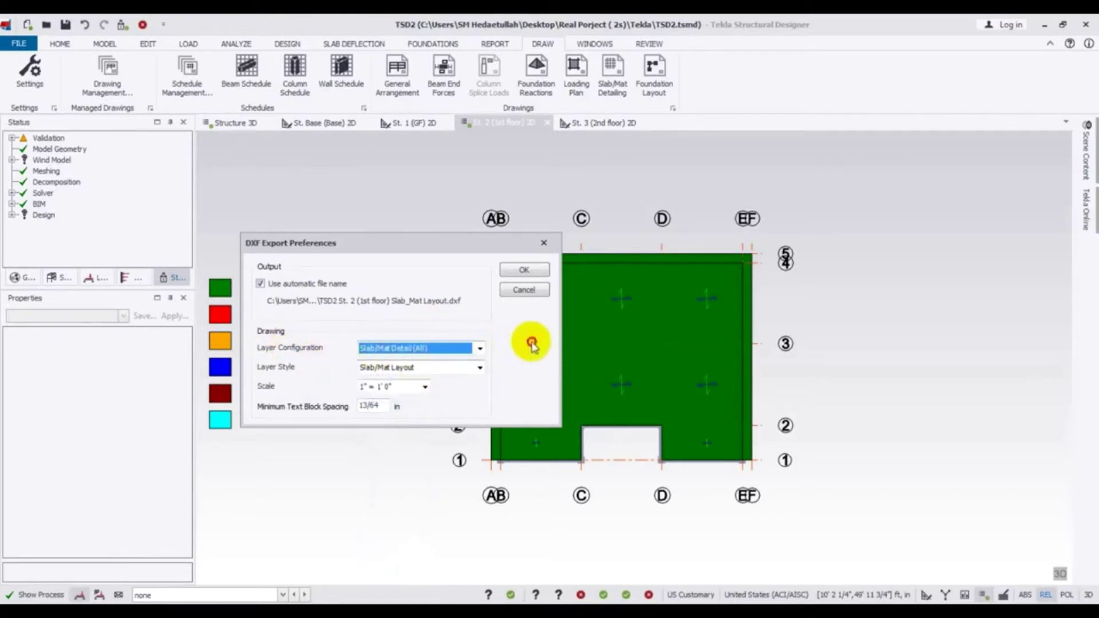
{"action": "left_click_drag", "start_coordinate": [400, 246], "coordinate": [400, 242]}
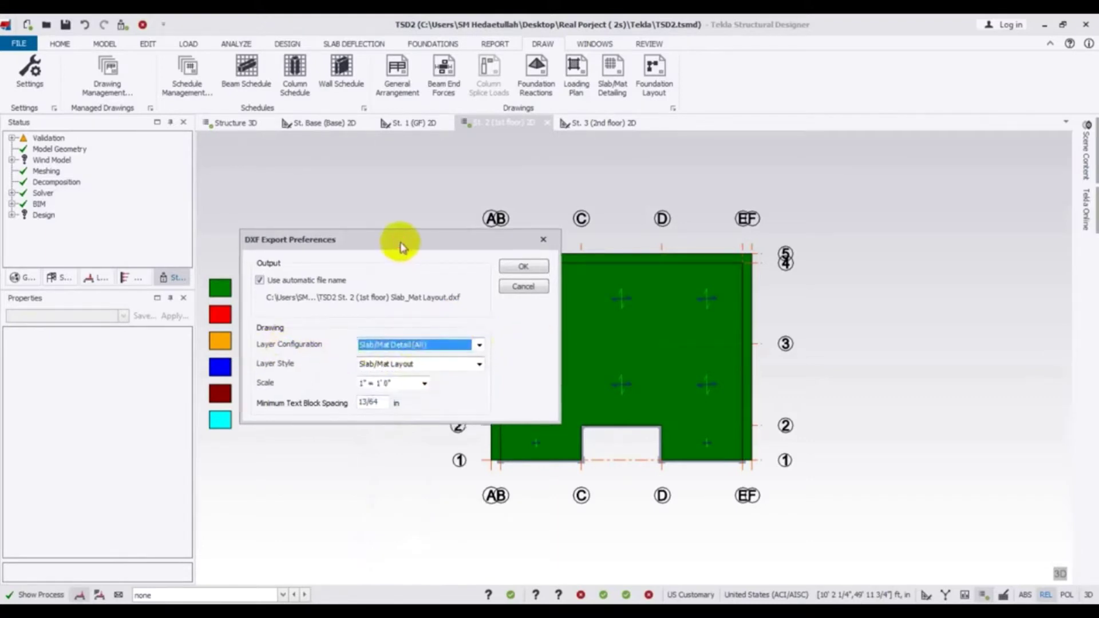
- Export Slab_Mat Layout.dxf and pan/zoom in AutoCAD to bar labels like #3-9 27/32-B2
{"action": "left_click", "coordinate": [517, 270]}
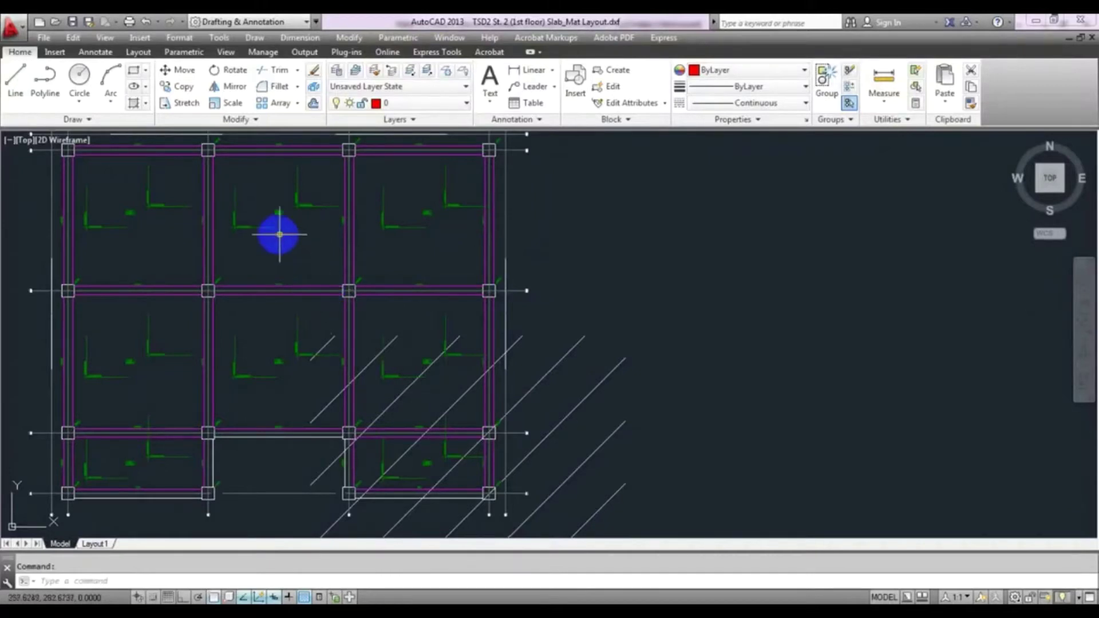
{"action": "mouse_move", "coordinate": [267, 216]}
{"action": "middle_mouse_down"}
{"action": "mouse_move", "coordinate": [441, 260]}
{"action": "mouse_move", "coordinate": [451, 184]}
{"action": "middle_mouse_up"}
{"action": "middle_click_drag", "start_coordinate": [347, 182], "coordinate": [376, 294]}
{"action": "scroll", "coordinate": [326, 288], "scroll_direction": "up", "scroll_amount": 8}
{"action": "scroll", "coordinate": [327, 288], "scroll_direction": "up", "scroll_amount": 2}
{"action": "middle_click_drag", "start_coordinate": [294, 326], "coordinate": [461, 268]}
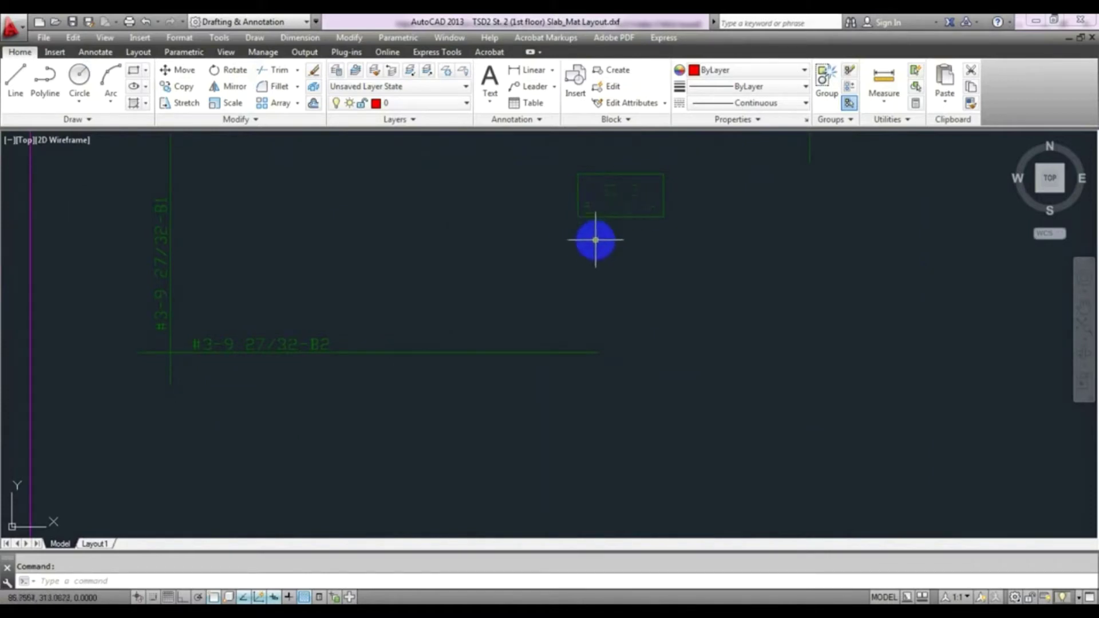
{"action": "scroll", "coordinate": [595, 240], "scroll_direction": "down", "scroll_amount": 3}
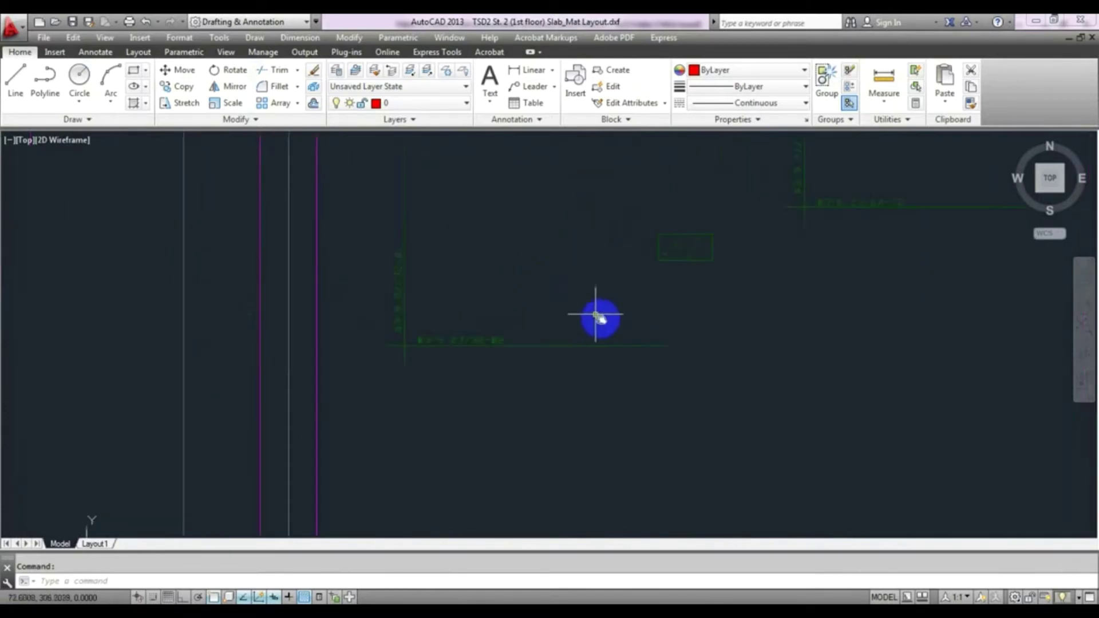
{"action": "scroll", "coordinate": [424, 279], "scroll_direction": "up", "scroll_amount": 2}
{"action": "mouse_move", "coordinate": [606, 437]}
{"action": "middle_mouse_down"}
{"action": "mouse_move", "coordinate": [589, 395]}
{"action": "mouse_move", "coordinate": [379, 323]}
{"action": "middle_mouse_up"}
{"action": "scroll", "coordinate": [397, 229], "scroll_direction": "down", "scroll_amount": 2}
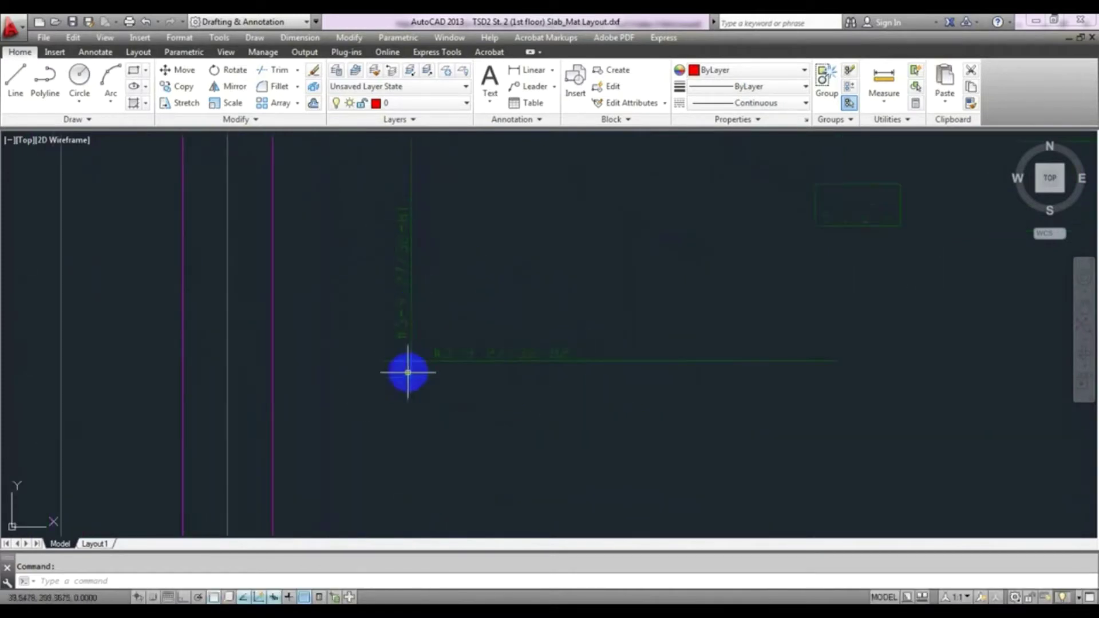
{"action": "middle_click_drag", "start_coordinate": [426, 242], "coordinate": [432, 302]}
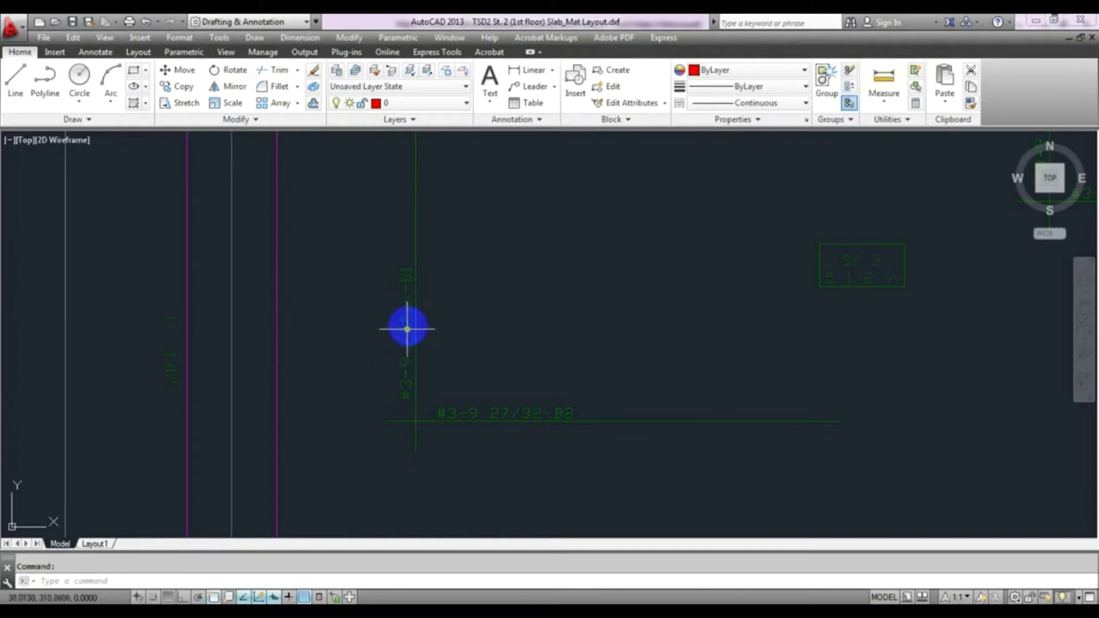
{"action": "scroll", "coordinate": [411, 293], "scroll_direction": "up", "scroll_amount": 5}
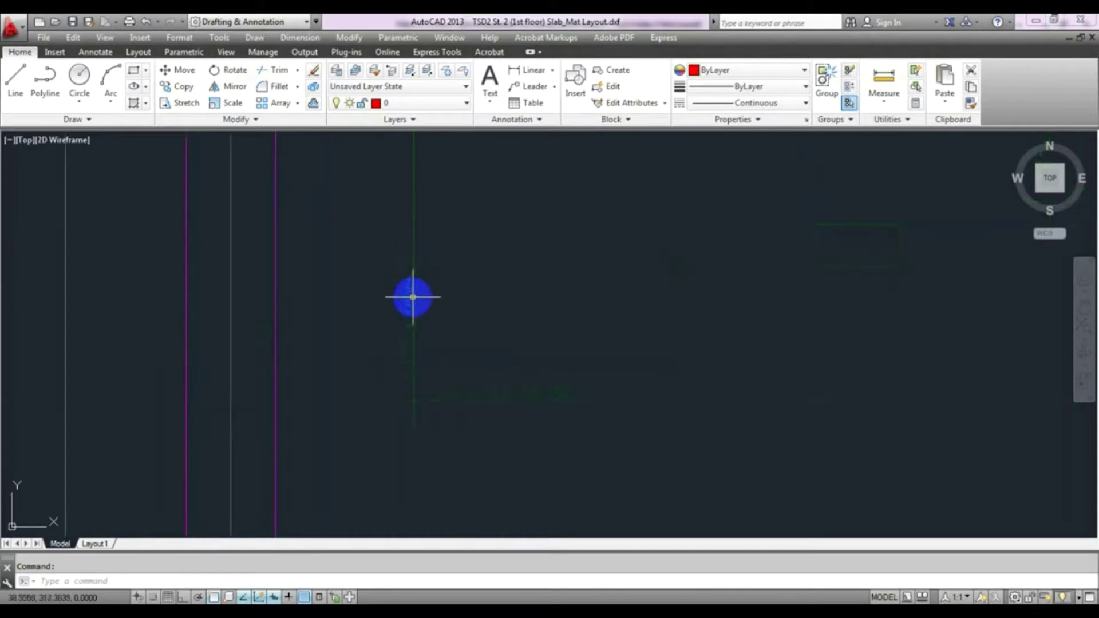
{"action": "scroll", "coordinate": [408, 293], "scroll_direction": "down", "scroll_amount": 5}
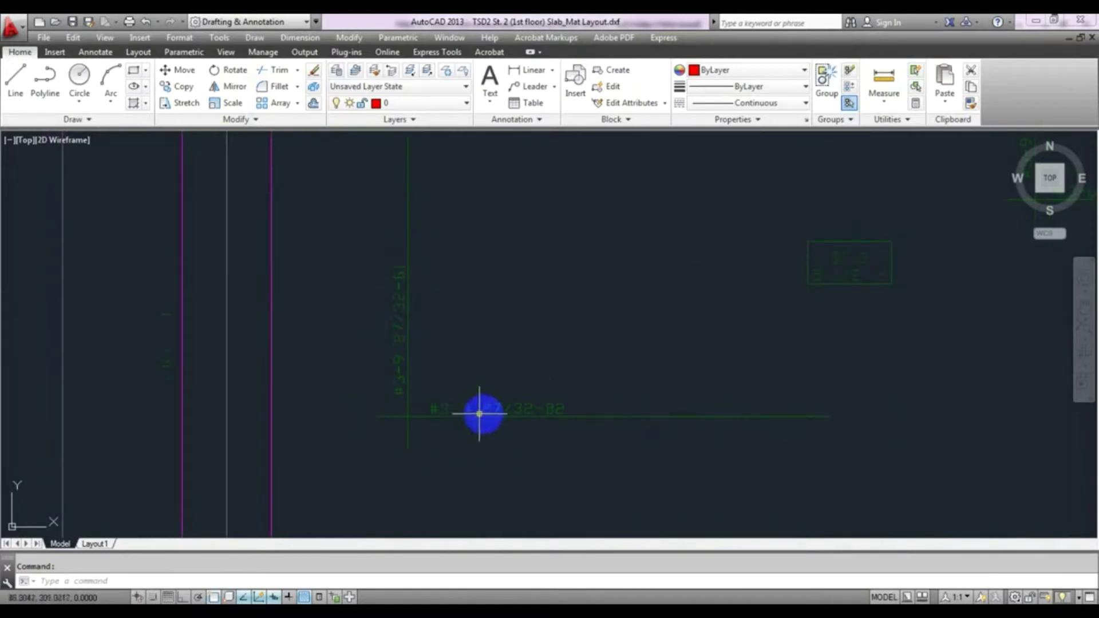
{"action": "scroll", "coordinate": [720, 400], "scroll_direction": "down", "scroll_amount": 2}
{"action": "middle_click_drag", "start_coordinate": [719, 400], "coordinate": [609, 390]}
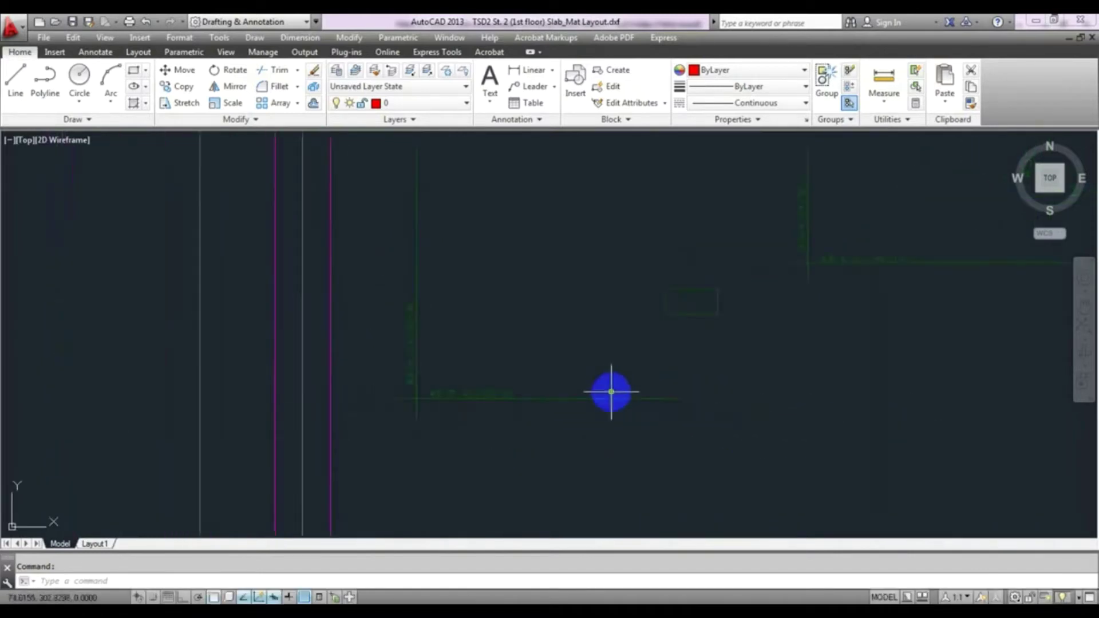
{"action": "scroll", "coordinate": [753, 392], "scroll_direction": "down", "scroll_amount": 2}
{"action": "scroll", "coordinate": [687, 371], "scroll_direction": "up", "scroll_amount": 4}
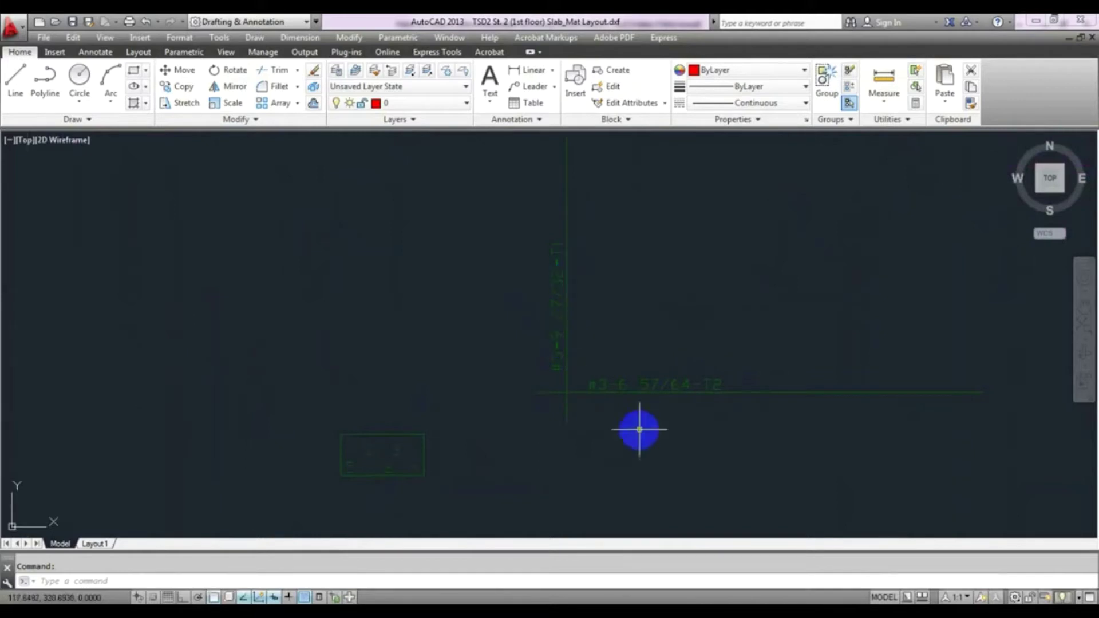
{"action": "scroll", "coordinate": [681, 424], "scroll_direction": "up", "scroll_amount": 5}
{"action": "middle_click_drag", "start_coordinate": [666, 360], "coordinate": [664, 334]}
{"action": "middle_click_drag", "start_coordinate": [633, 228], "coordinate": [630, 368]}
{"action": "scroll", "coordinate": [630, 368], "scroll_direction": "up", "scroll_amount": 5}
{"action": "scroll", "coordinate": [562, 452], "scroll_direction": "down", "scroll_amount": 3}
{"action": "scroll", "coordinate": [876, 441], "scroll_direction": "up", "scroll_amount": 5}
{"action": "scroll", "coordinate": [621, 388], "scroll_direction": "up", "scroll_amount": 2}
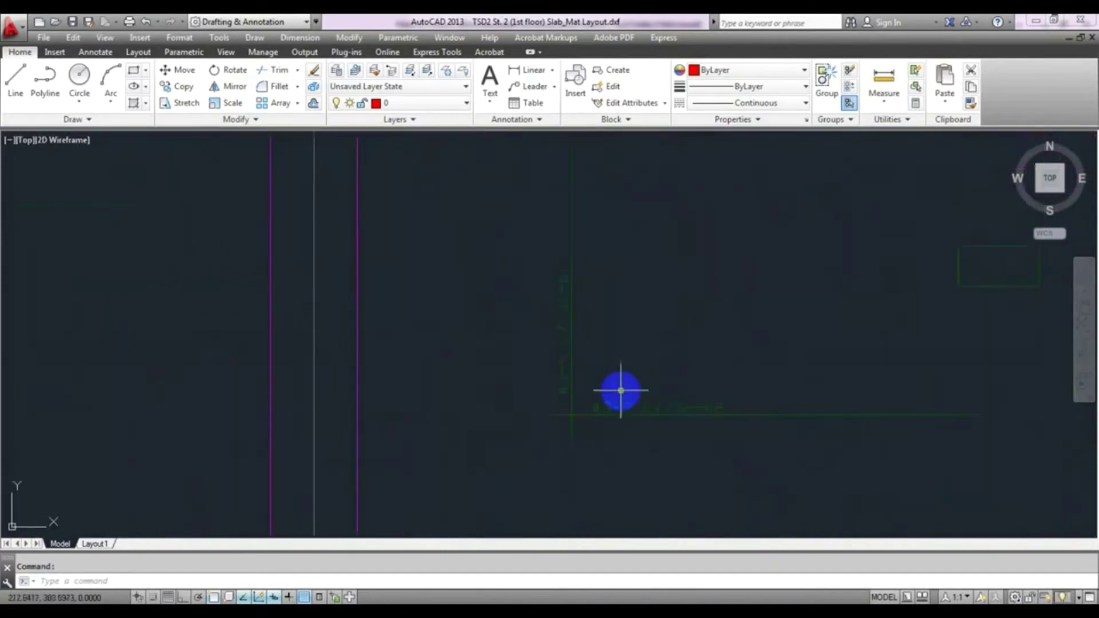
{"action": "scroll", "coordinate": [592, 361], "scroll_direction": "up", "scroll_amount": 4}
{"action": "scroll", "coordinate": [799, 437], "scroll_direction": "down", "scroll_amount": 3}
{"action": "scroll", "coordinate": [800, 346], "scroll_direction": "up", "scroll_amount": 2}
{"action": "scroll", "coordinate": [672, 358], "scroll_direction": "up", "scroll_amount": 2}
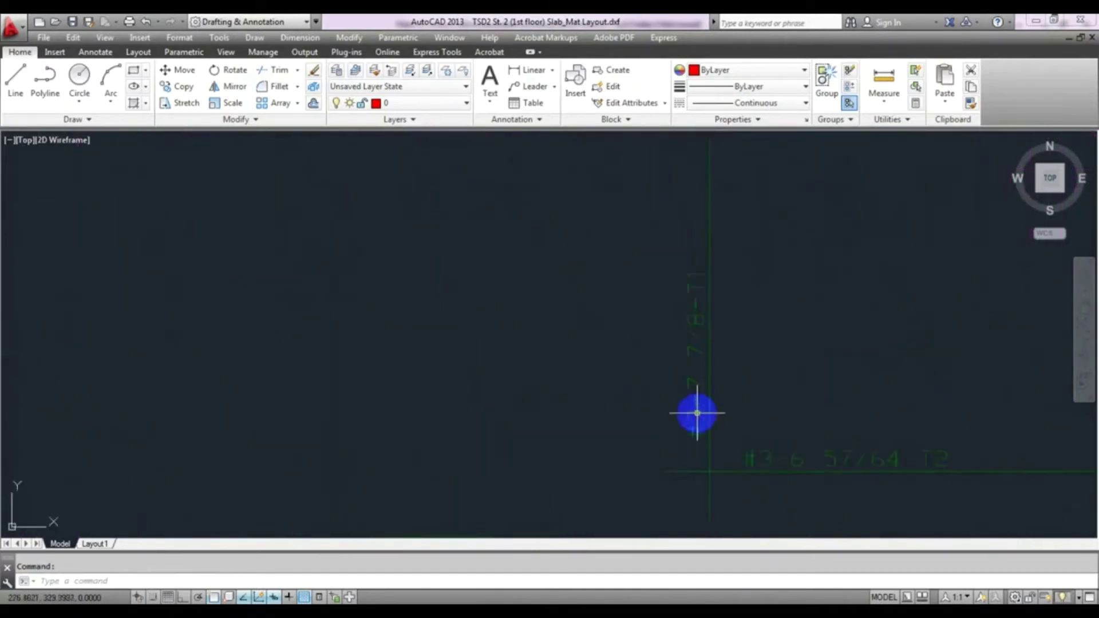
{"action": "scroll", "coordinate": [662, 404], "scroll_direction": "down", "scroll_amount": 3}
{"action": "scroll", "coordinate": [601, 346], "scroll_direction": "down", "scroll_amount": 2}
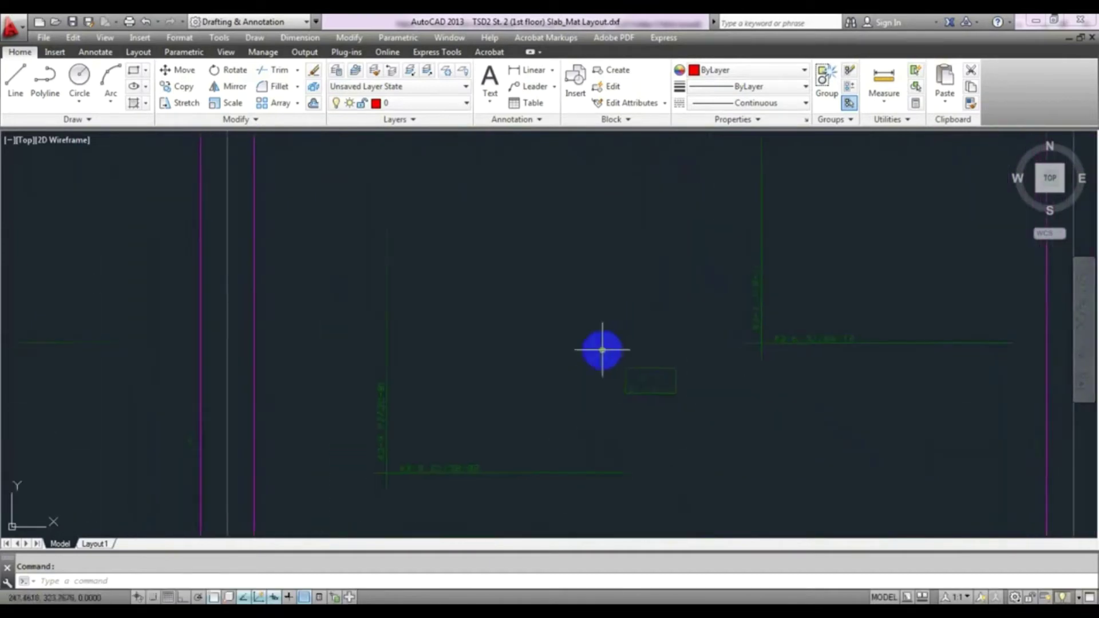
{"action": "scroll", "coordinate": [417, 431], "scroll_direction": "up", "scroll_amount": 2}
{"action": "scroll", "coordinate": [551, 414], "scroll_direction": "up", "scroll_amount": 1}
{"action": "scroll", "coordinate": [552, 414], "scroll_direction": "down", "scroll_amount": 3}
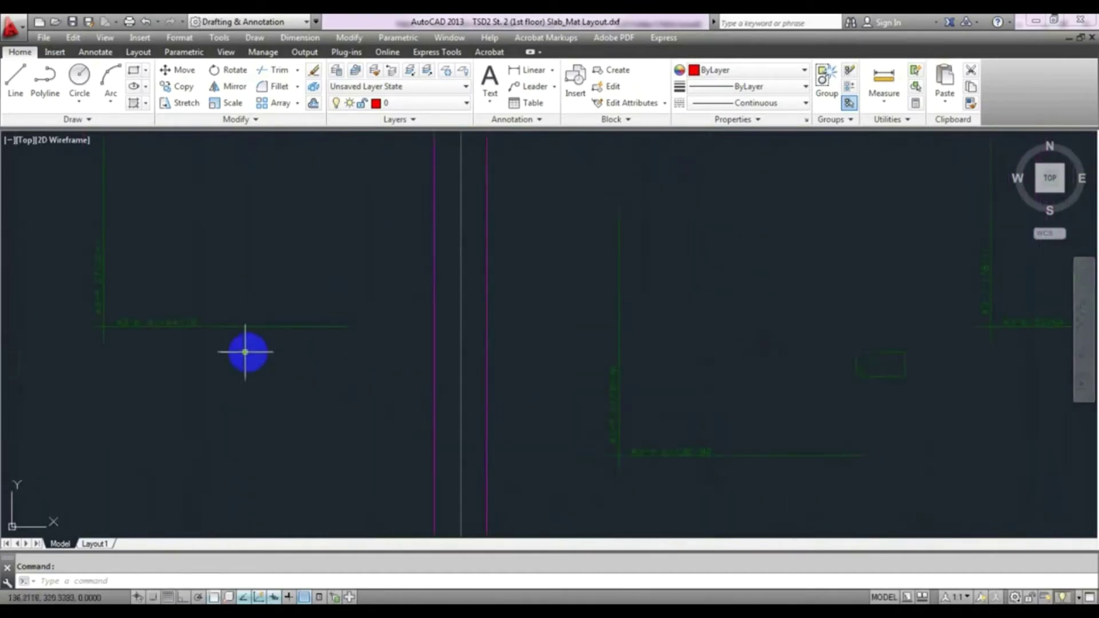
{"action": "scroll", "coordinate": [93, 297], "scroll_direction": "up", "scroll_amount": 3}
{"action": "scroll", "coordinate": [481, 363], "scroll_direction": "down", "scroll_amount": 4}
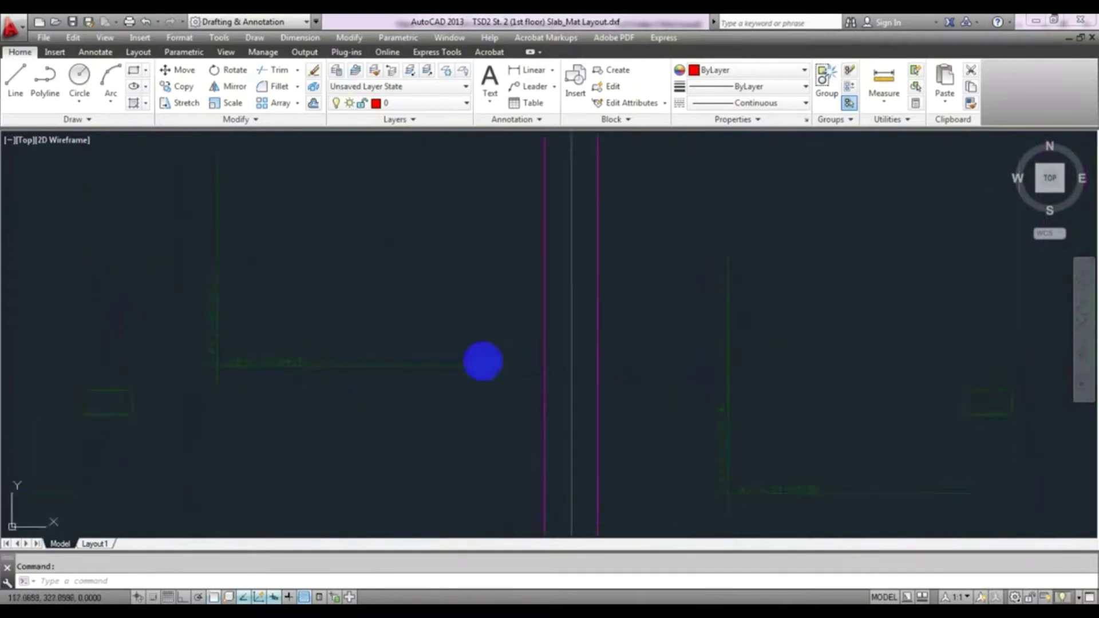
{"action": "scroll", "coordinate": [715, 368], "scroll_direction": "up", "scroll_amount": 2}
{"action": "scroll", "coordinate": [704, 345], "scroll_direction": "down", "scroll_amount": 1}
{"action": "scroll", "coordinate": [569, 321], "scroll_direction": "up", "scroll_amount": 2}
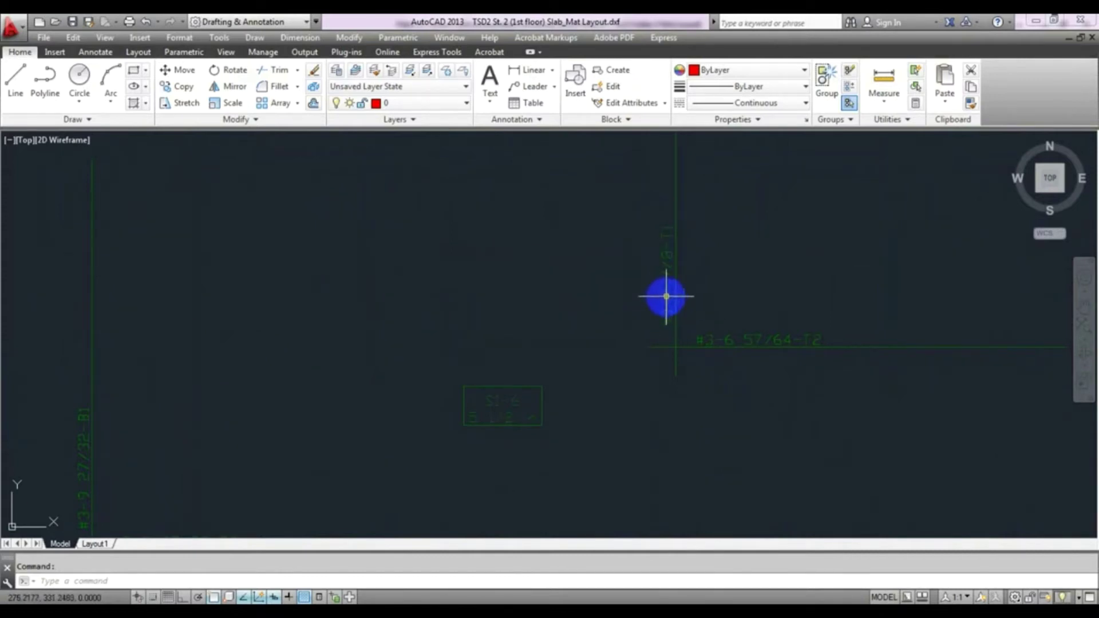
{"action": "scroll", "coordinate": [796, 418], "scroll_direction": "down", "scroll_amount": 2}
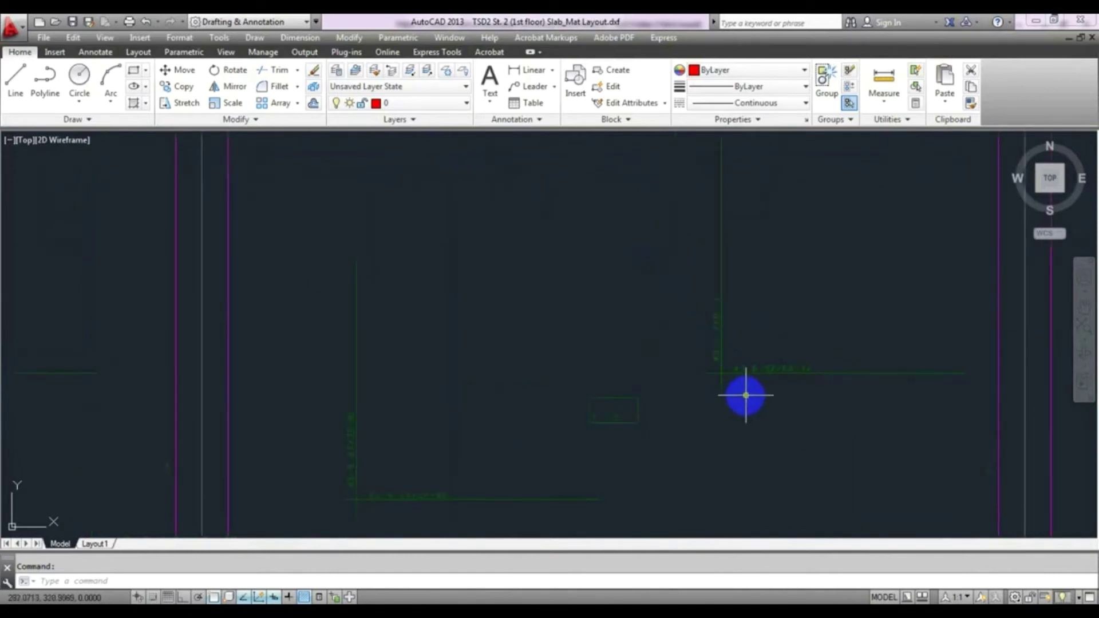
{"action": "scroll", "coordinate": [761, 382], "scroll_direction": "up", "scroll_amount": 3}
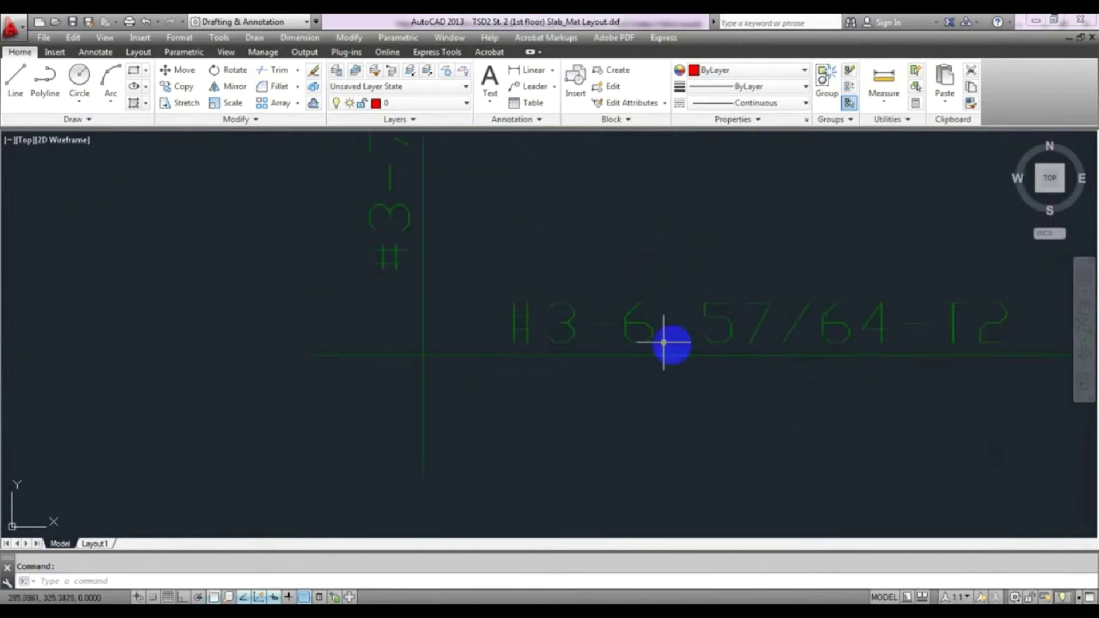
{"action": "scroll", "coordinate": [609, 336], "scroll_direction": "down", "scroll_amount": 2}
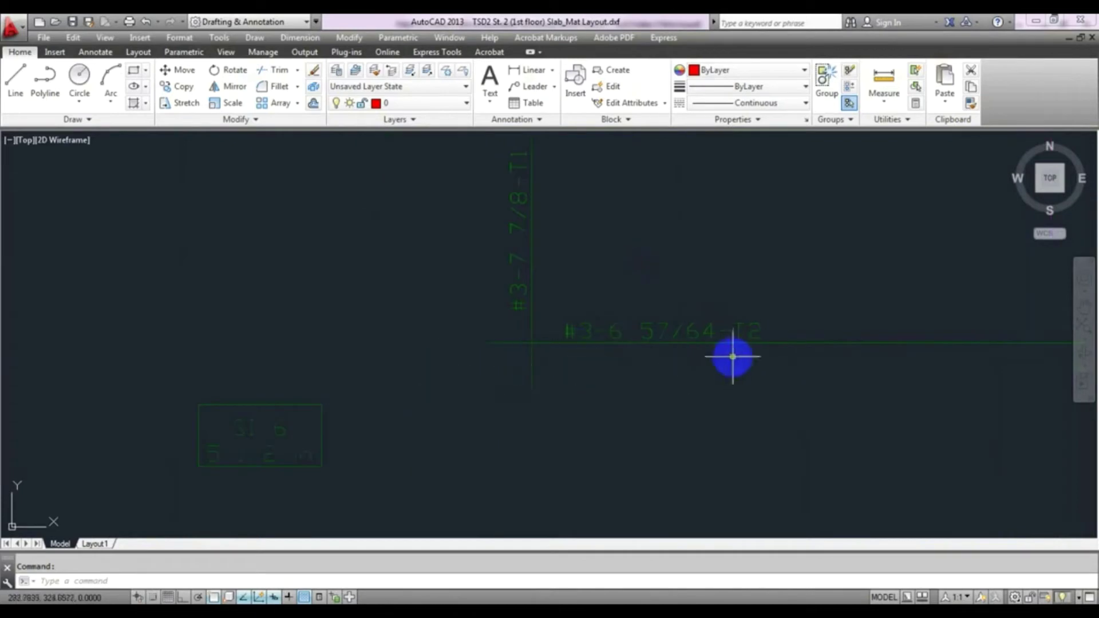
{"action": "scroll", "coordinate": [733, 356], "scroll_direction": "down", "scroll_amount": 2}
{"action": "scroll", "coordinate": [711, 363], "scroll_direction": "up", "scroll_amount": 5}
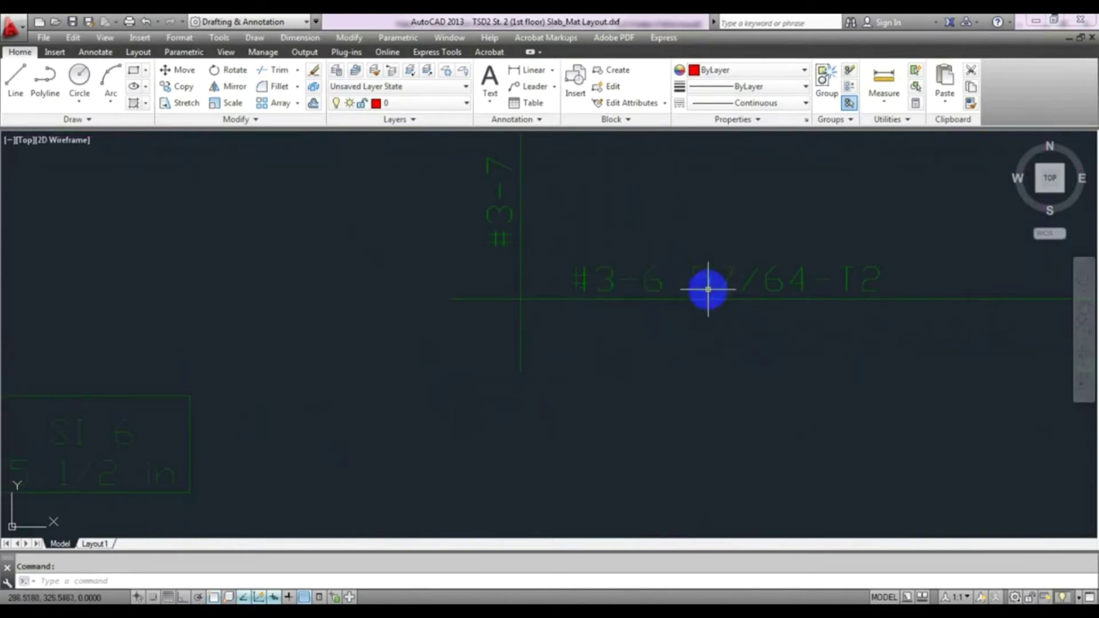
{"action": "scroll", "coordinate": [807, 301], "scroll_direction": "down", "scroll_amount": 3}
{"action": "scroll", "coordinate": [660, 422], "scroll_direction": "down", "scroll_amount": 2}
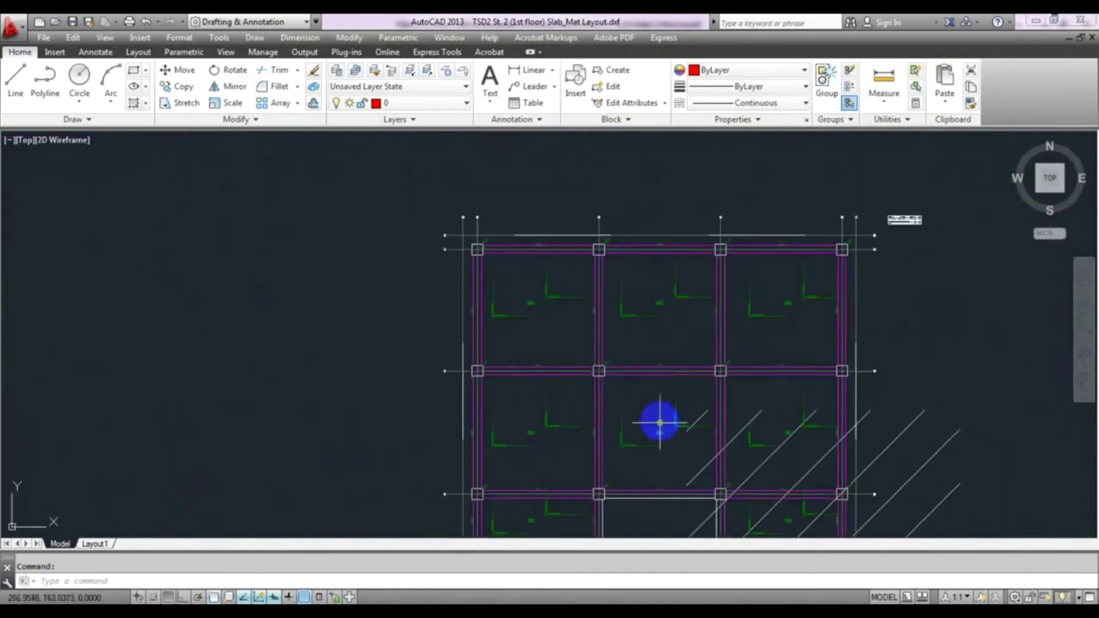
{"action": "scroll", "coordinate": [584, 385], "scroll_direction": "up", "scroll_amount": 5}
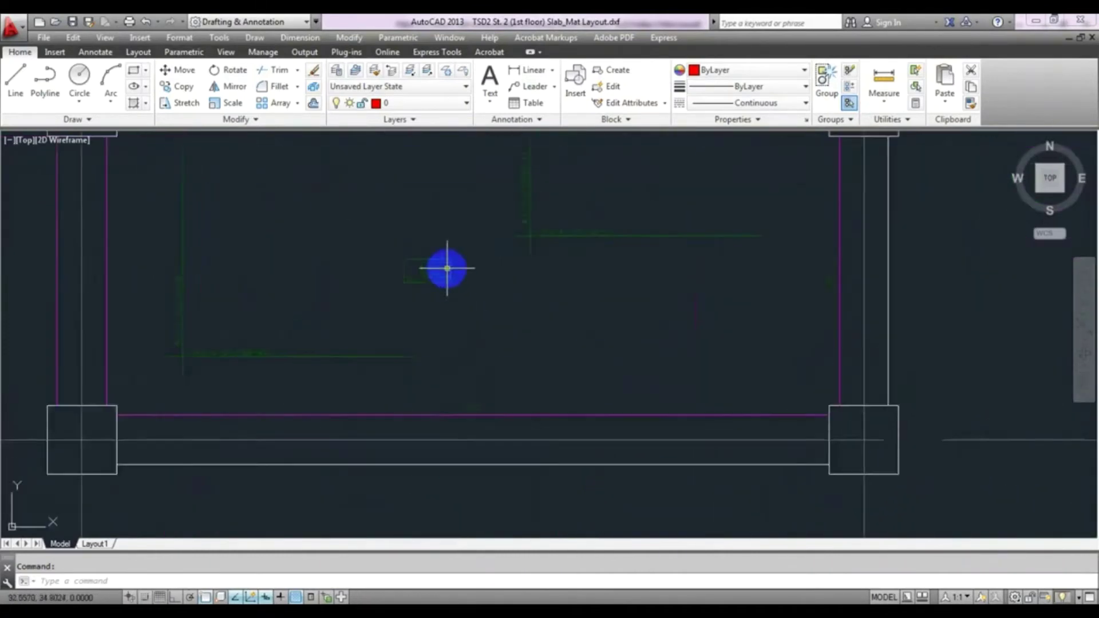
{"action": "scroll", "coordinate": [483, 236], "scroll_direction": "up", "scroll_amount": 2}
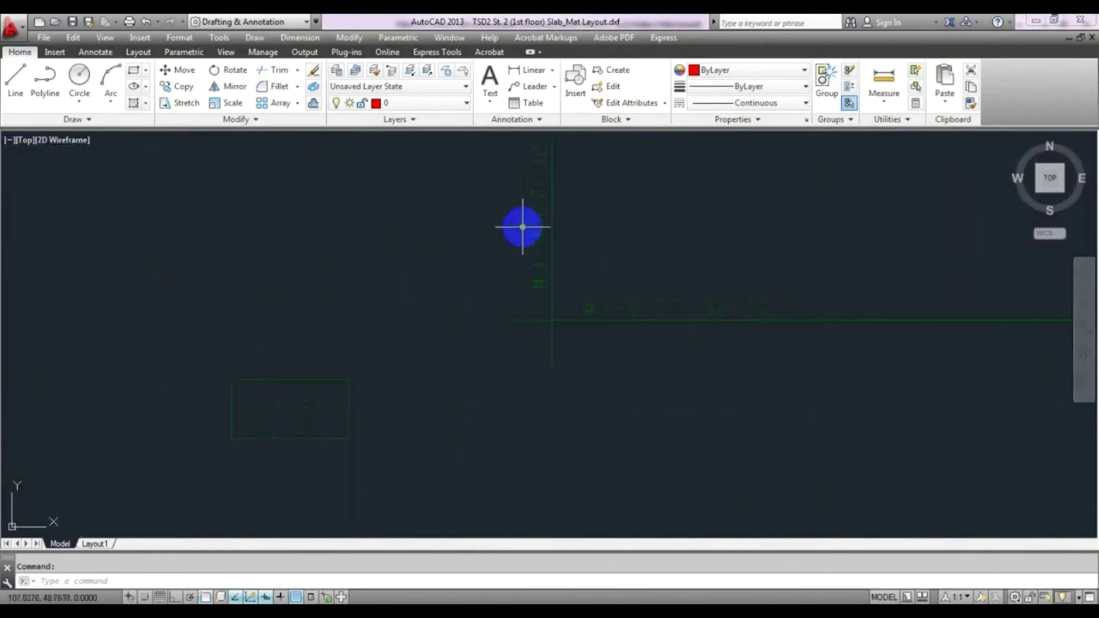
{"action": "scroll", "coordinate": [507, 302], "scroll_direction": "down", "scroll_amount": 3}
{"action": "middle_click_drag", "start_coordinate": [421, 422], "coordinate": [699, 346]}
{"action": "scroll", "coordinate": [419, 350], "scroll_direction": "up", "scroll_amount": 4}
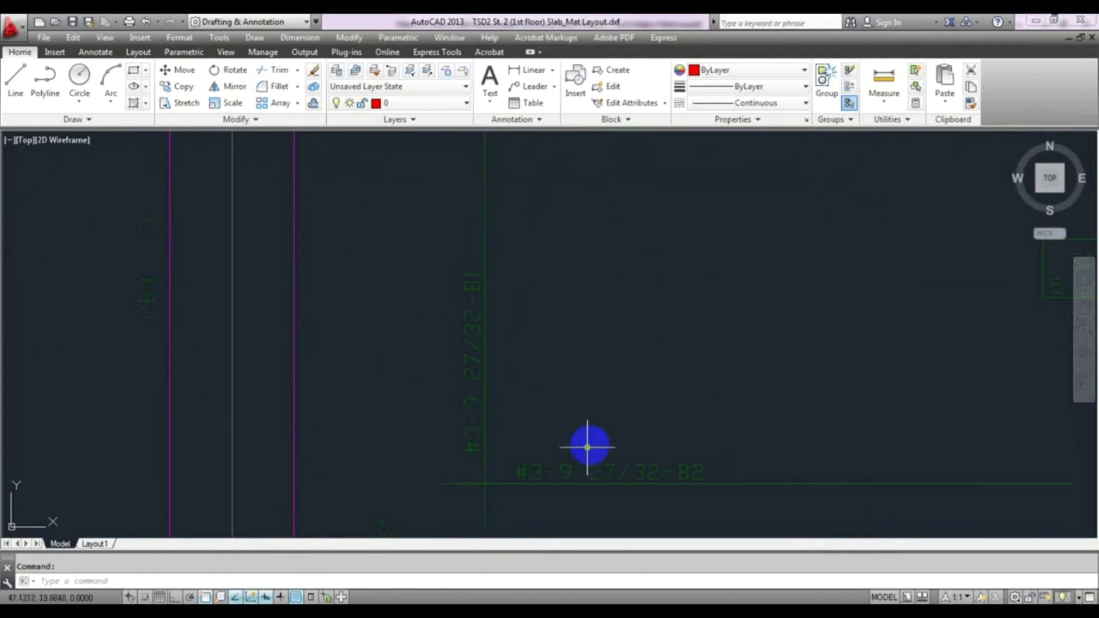
{"action": "scroll", "coordinate": [565, 345], "scroll_direction": "down", "scroll_amount": 8}
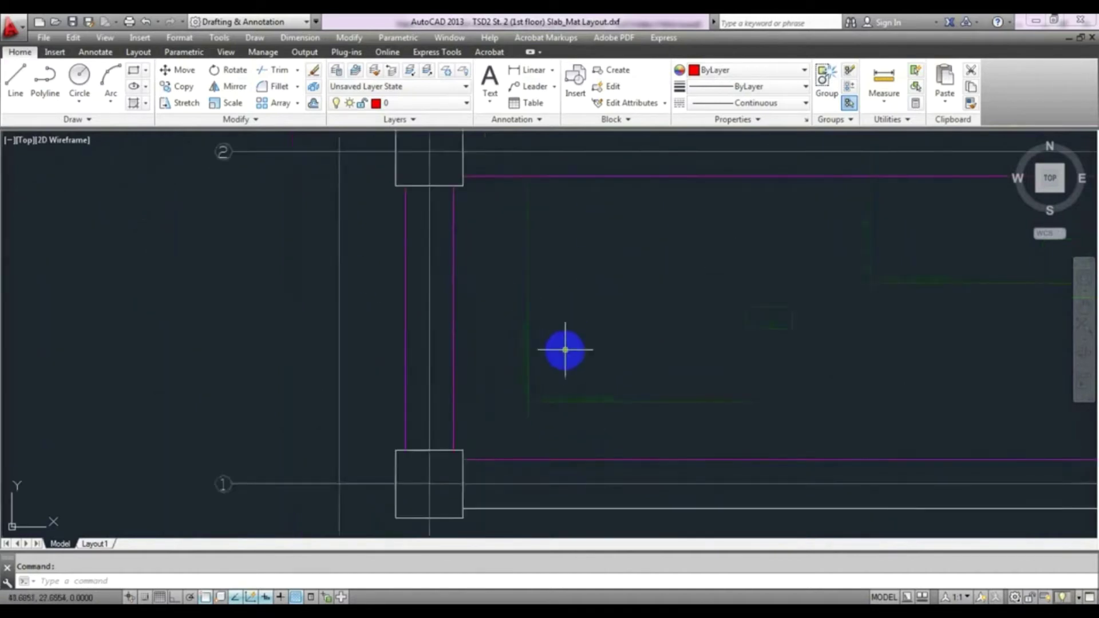
{"action": "mouse_move", "coordinate": [706, 332]}
{"action": "middle_mouse_down"}
{"action": "mouse_move", "coordinate": [488, 338]}
{"action": "mouse_move", "coordinate": [417, 375]}
{"action": "middle_mouse_up"}
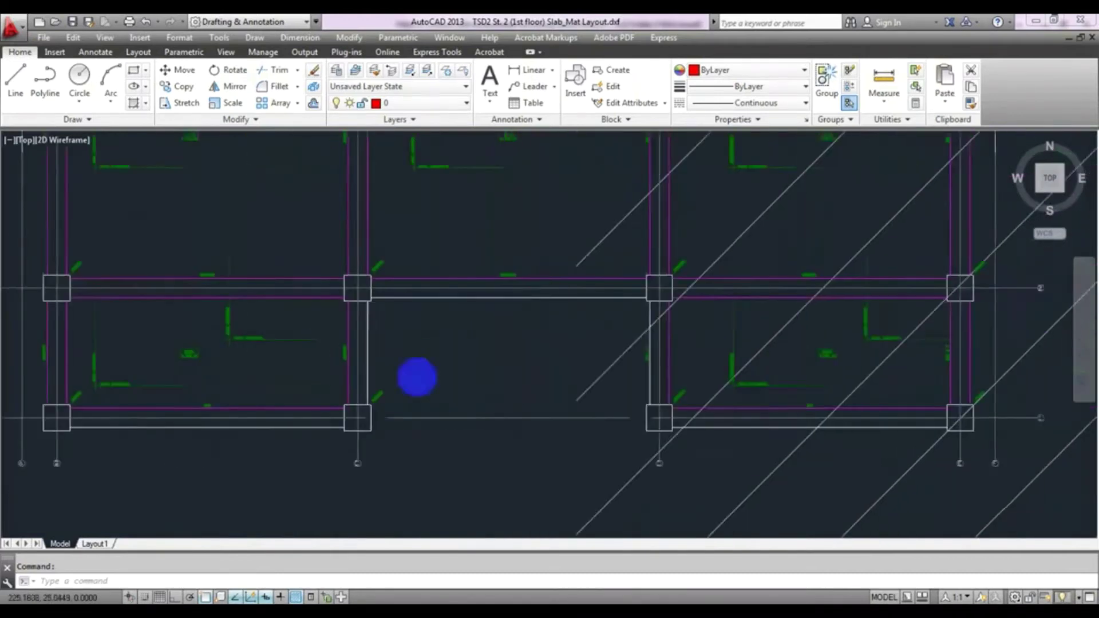
{"action": "scroll", "coordinate": [841, 351], "scroll_direction": "up", "scroll_amount": 5}
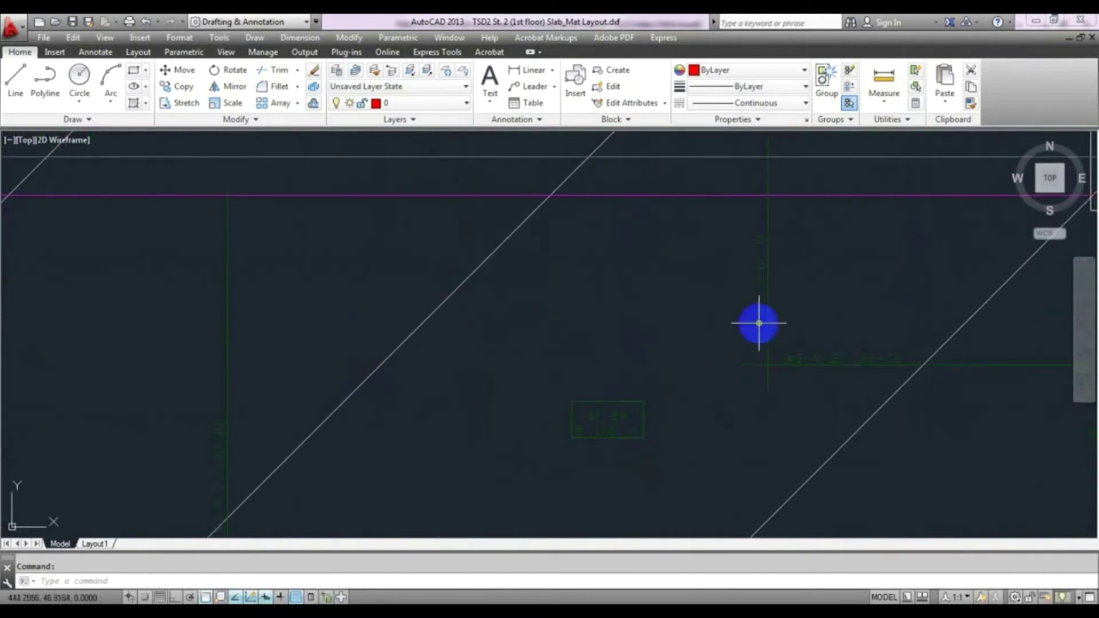
{"action": "scroll", "coordinate": [684, 324], "scroll_direction": "up", "scroll_amount": 4}
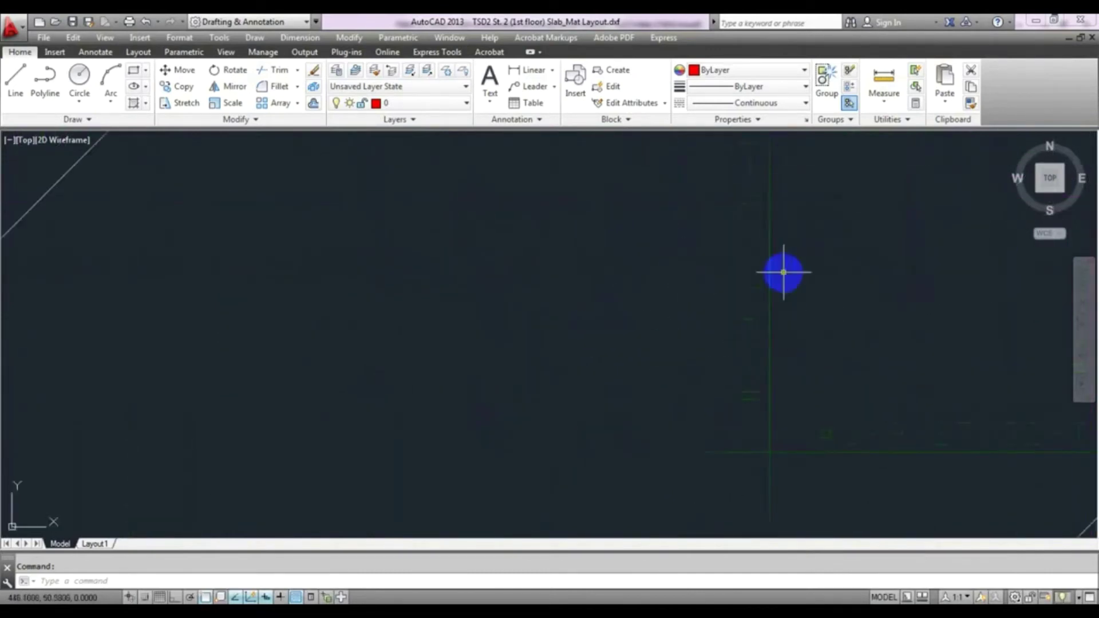
{"action": "scroll", "coordinate": [766, 381], "scroll_direction": "down", "scroll_amount": 4}
{"action": "scroll", "coordinate": [766, 381], "scroll_direction": "down", "scroll_amount": 3}
{"action": "middle_click_drag", "start_coordinate": [763, 380], "coordinate": [693, 288]}
{"action": "scroll", "coordinate": [775, 226], "scroll_direction": "up", "scroll_amount": 10}
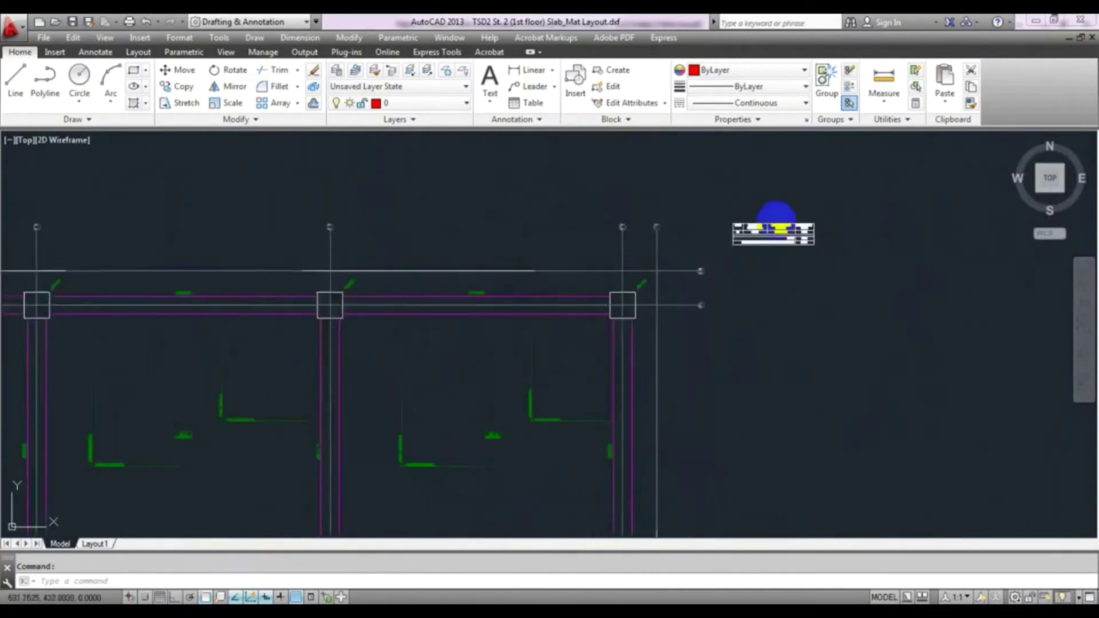
{"action": "scroll", "coordinate": [831, 444], "scroll_direction": "up", "scroll_amount": 2}
{"action": "middle_click_drag", "start_coordinate": [691, 346], "coordinate": [643, 351]}
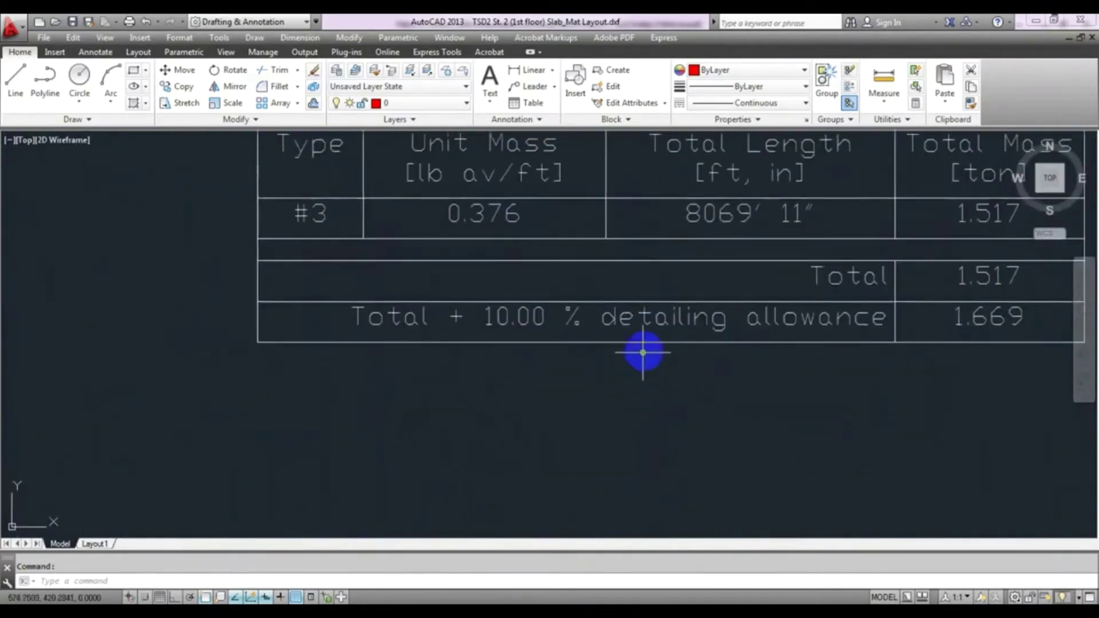
{"action": "middle_click_drag", "start_coordinate": [667, 270], "coordinate": [581, 343]}
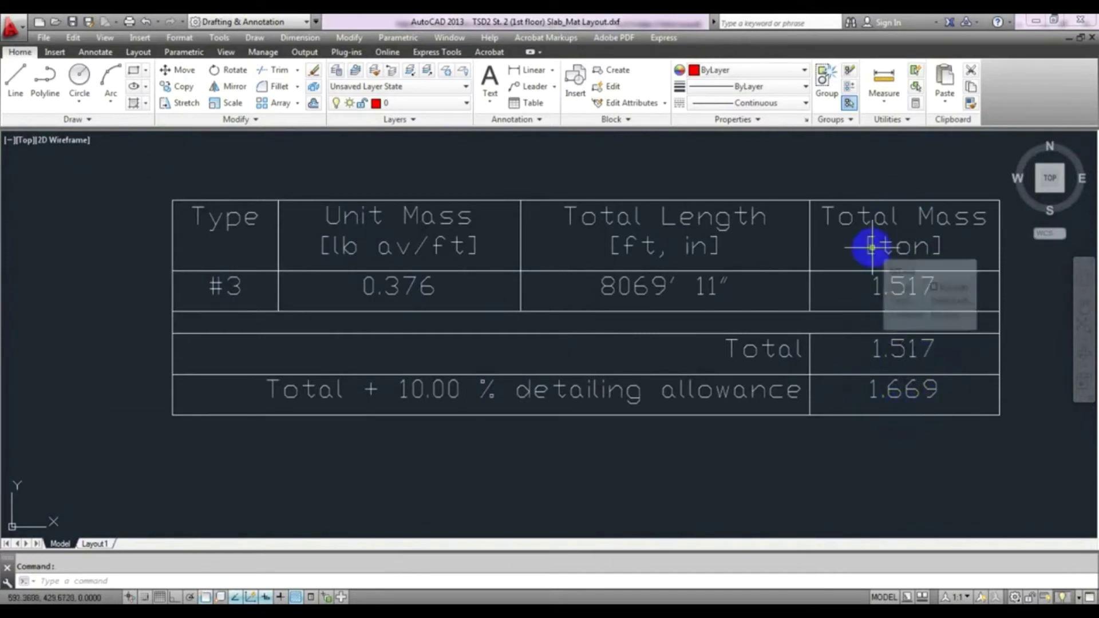
{"action": "scroll", "coordinate": [534, 478], "scroll_direction": "down", "scroll_amount": 5}
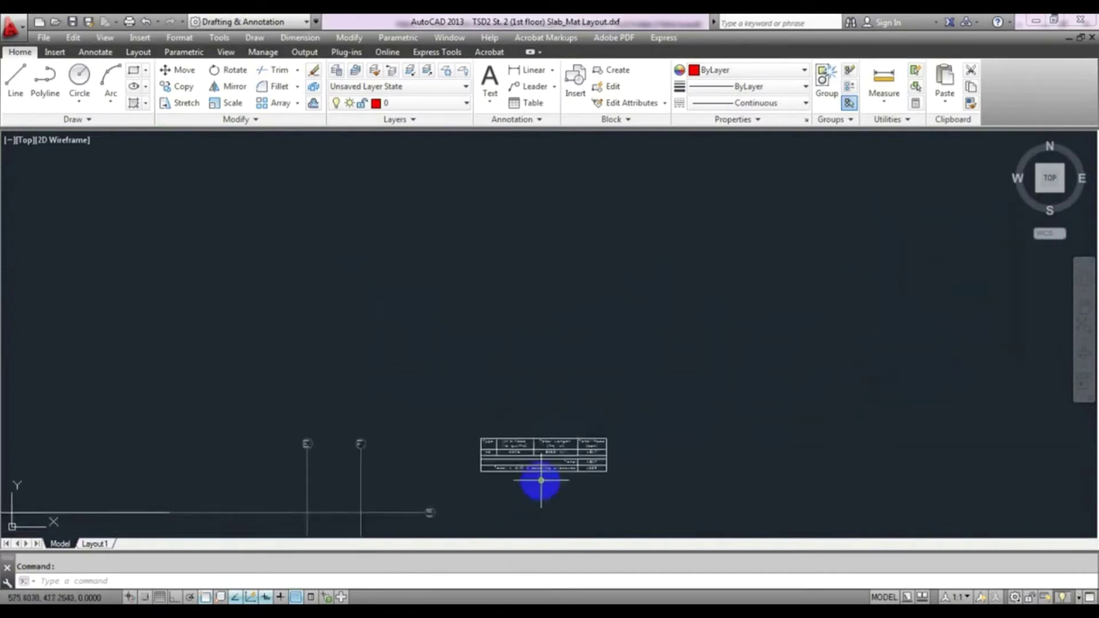
{"action": "middle_click_drag", "start_coordinate": [535, 478], "coordinate": [712, 268]}
{"action": "middle_click_drag", "start_coordinate": [441, 376], "coordinate": [479, 343]}
{"action": "mouse_move", "coordinate": [383, 432]}
{"action": "middle_mouse_down"}
{"action": "mouse_move", "coordinate": [513, 336]}
{"action": "mouse_move", "coordinate": [574, 273]}
{"action": "middle_mouse_up"}
{"action": "scroll", "coordinate": [507, 346], "scroll_direction": "down", "scroll_amount": 2}
{"action": "scroll", "coordinate": [574, 273], "scroll_direction": "down", "scroll_amount": 2}
{"action": "mouse_move", "coordinate": [521, 393]}
{"action": "middle_mouse_down"}
{"action": "mouse_move", "coordinate": [645, 321]}
{"action": "mouse_move", "coordinate": [647, 295]}
{"action": "middle_mouse_up"}
{"action": "scroll", "coordinate": [633, 249], "scroll_direction": "down", "scroll_amount": 2}
{"action": "middle_click_drag", "start_coordinate": [633, 252], "coordinate": [643, 240]}
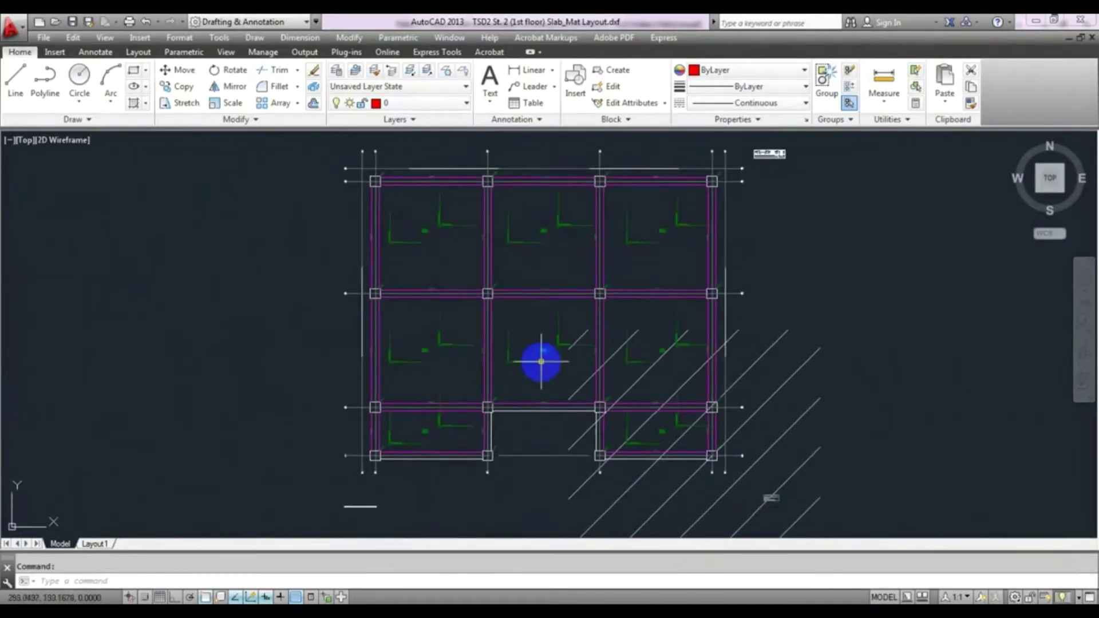
- Inspect the Slab/Mat Layout title block, then close the AutoCAD drawing without saving
{"action": "scroll", "coordinate": [488, 459], "scroll_direction": "up", "scroll_amount": 10}
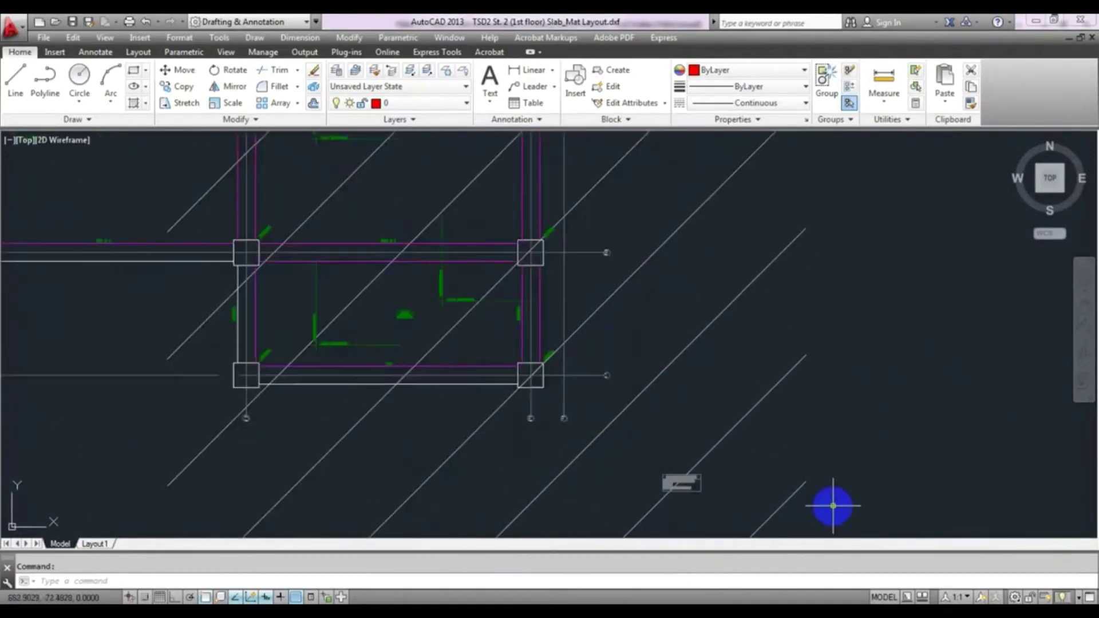
{"action": "mouse_move", "coordinate": [563, 387]}
{"action": "middle_mouse_down"}
{"action": "mouse_move", "coordinate": [442, 338]}
{"action": "mouse_move", "coordinate": [238, 356]}
{"action": "middle_mouse_up"}
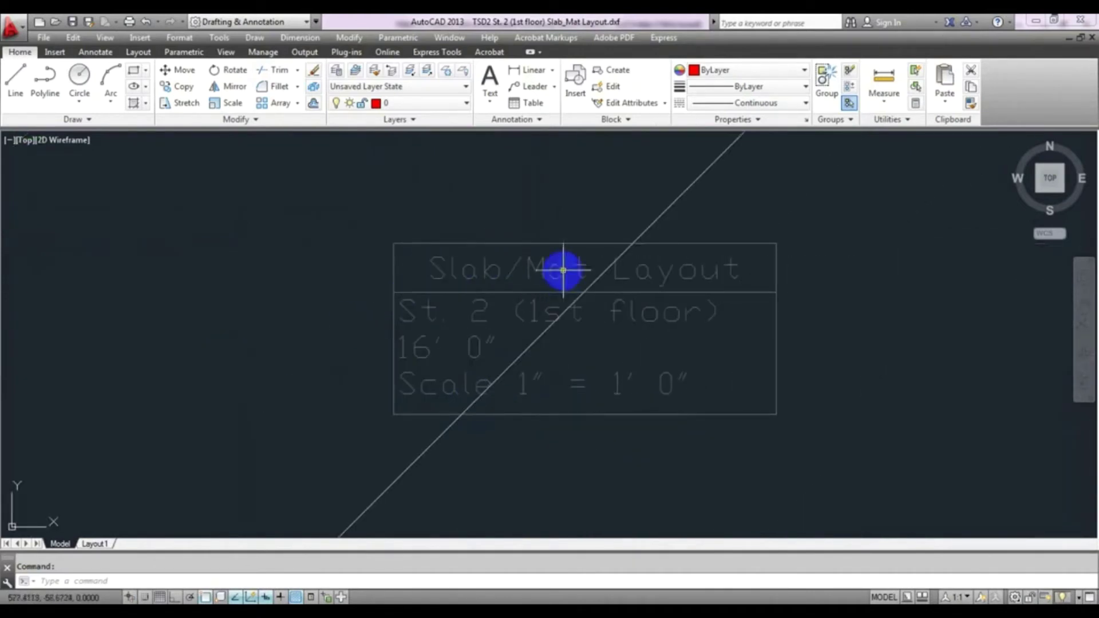
{"action": "scroll", "coordinate": [571, 342], "scroll_direction": "down", "scroll_amount": 4}
{"action": "scroll", "coordinate": [571, 342], "scroll_direction": "down", "scroll_amount": 6}
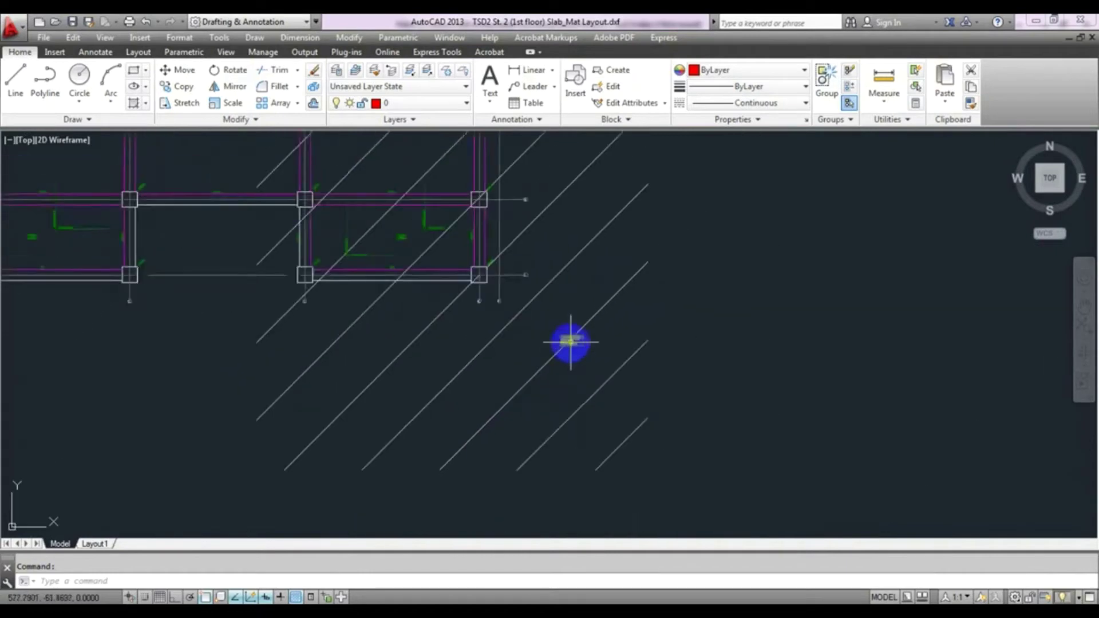
{"action": "middle_click_drag", "start_coordinate": [490, 385], "coordinate": [505, 426]}
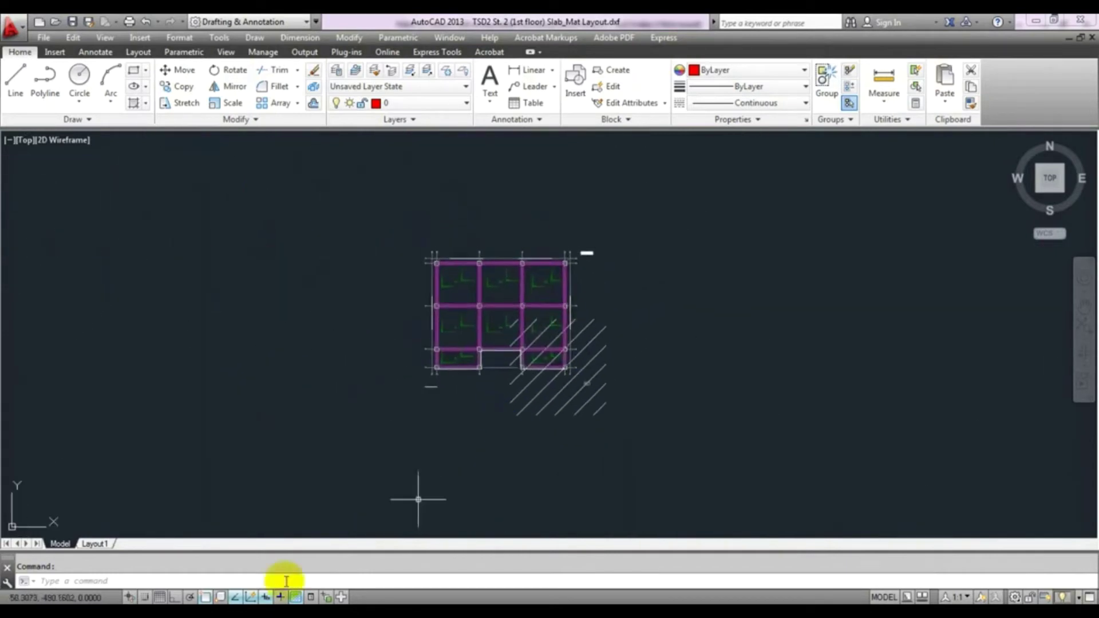
{"action": "left_click", "coordinate": [1086, 21]}
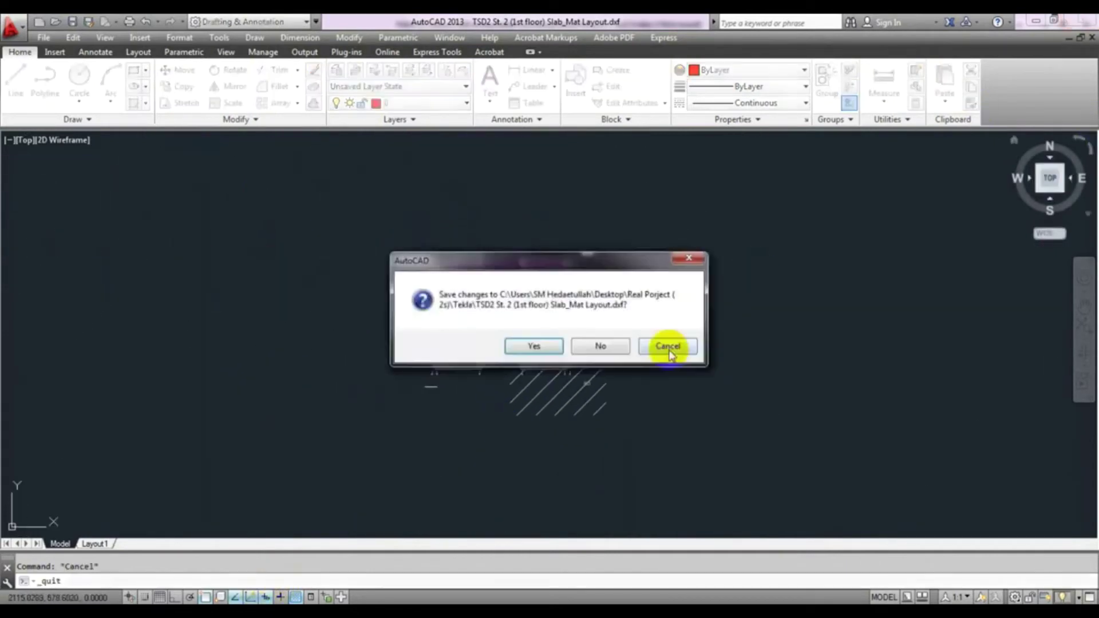
{"action": "left_click", "coordinate": [590, 346]}
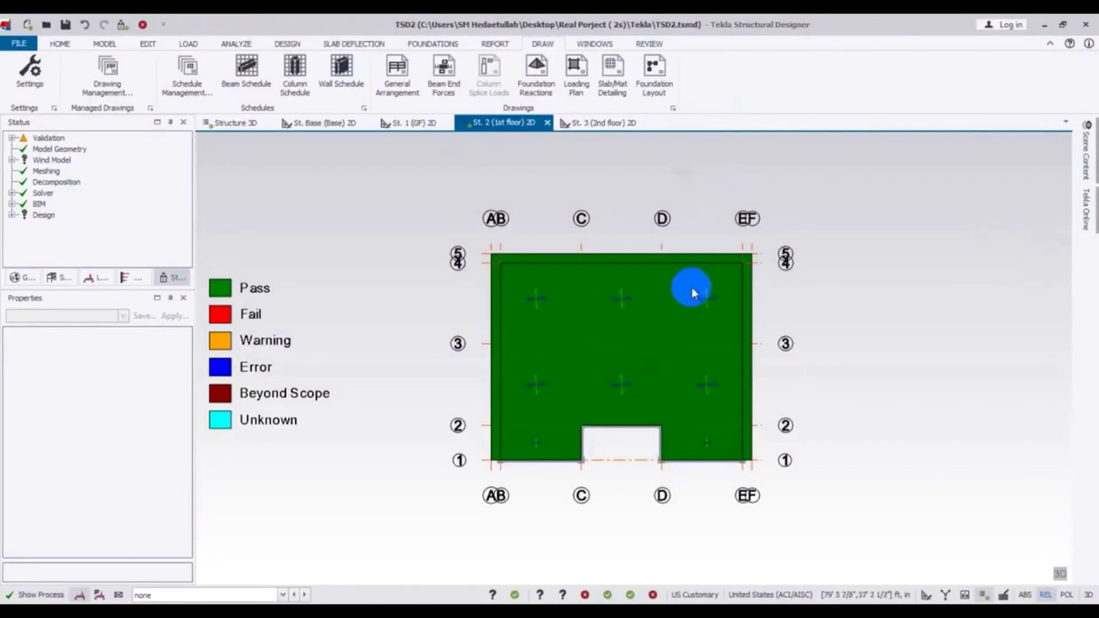
- Select slab panel Sl 6, dismiss its context menu, and switch to the Structure 3D view
{"action": "left_click", "coordinate": [630, 298]}
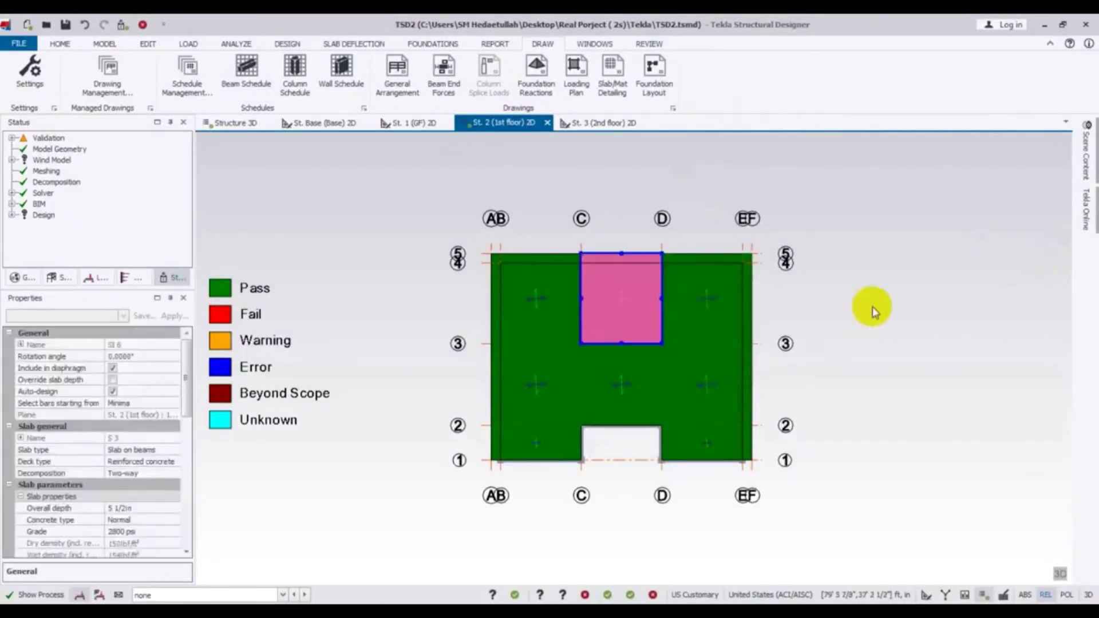
{"action": "right_click", "coordinate": [630, 300]}
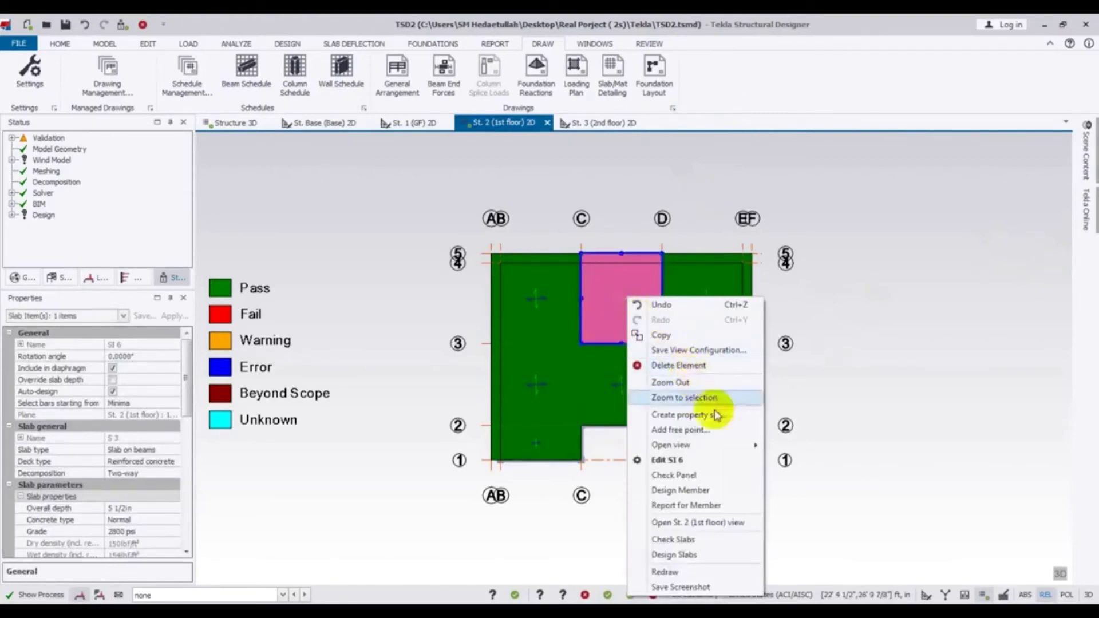
{"action": "left_click", "coordinate": [877, 210]}
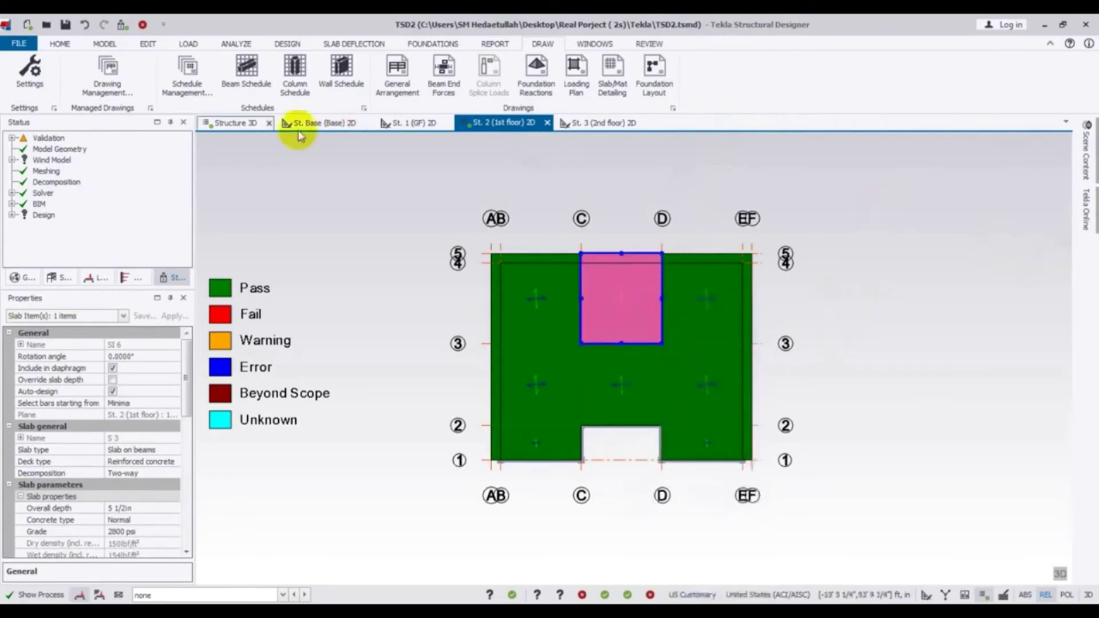
{"action": "left_click", "coordinate": [246, 126]}
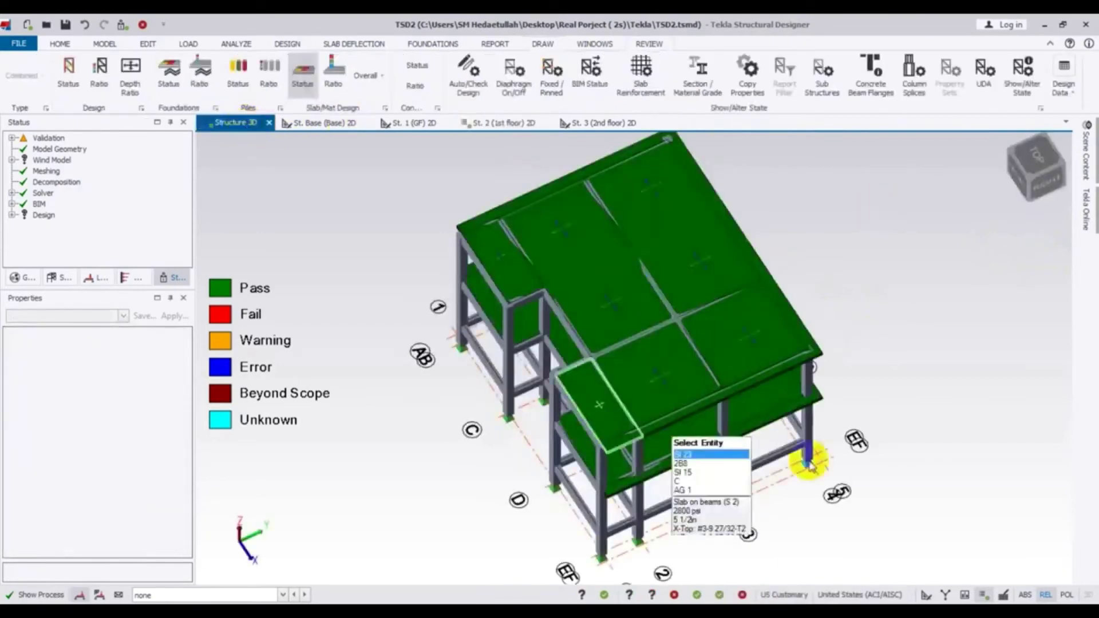
- Select slab panel Sl 8 in 3D and open its Report for Member
{"action": "left_click", "coordinate": [743, 364]}
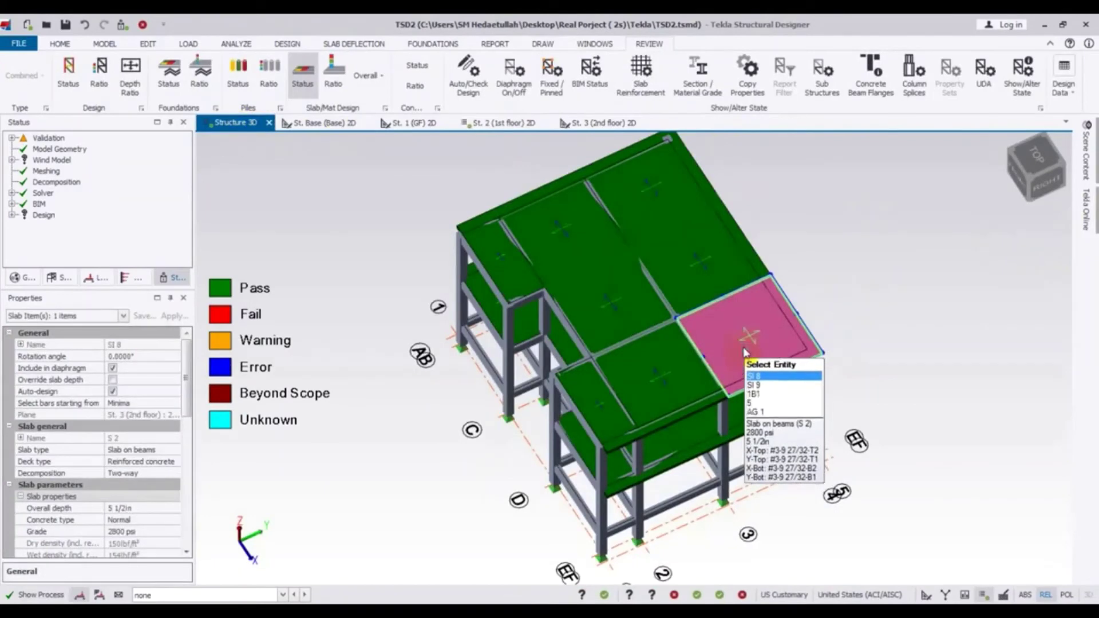
{"action": "right_click", "coordinate": [746, 352]}
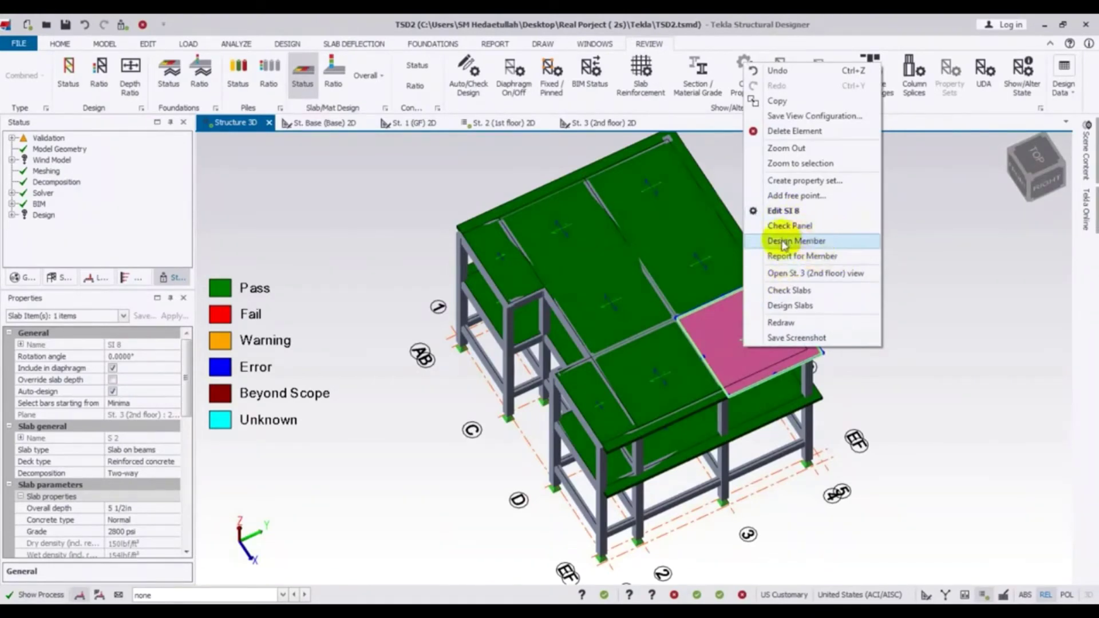
{"action": "left_click", "coordinate": [813, 259]}
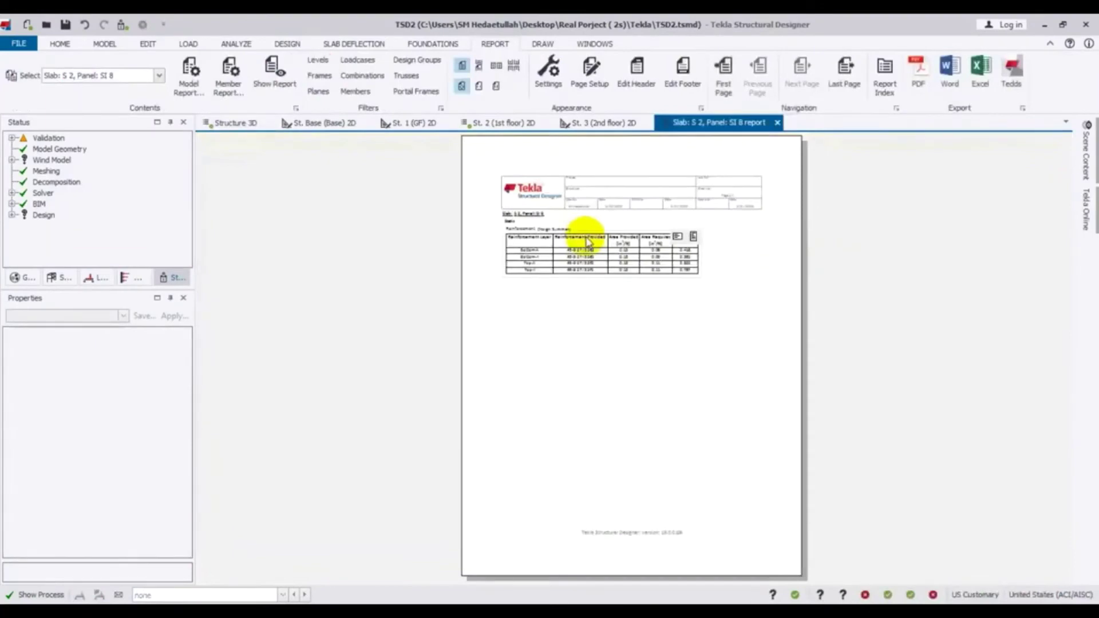
- Review the Sl 8 Reinforcement Design Summary utilizations, then close the report
{"action": "scroll", "coordinate": [588, 241], "scroll_direction": "up", "scroll_amount": 5, "text": "ctrl"}
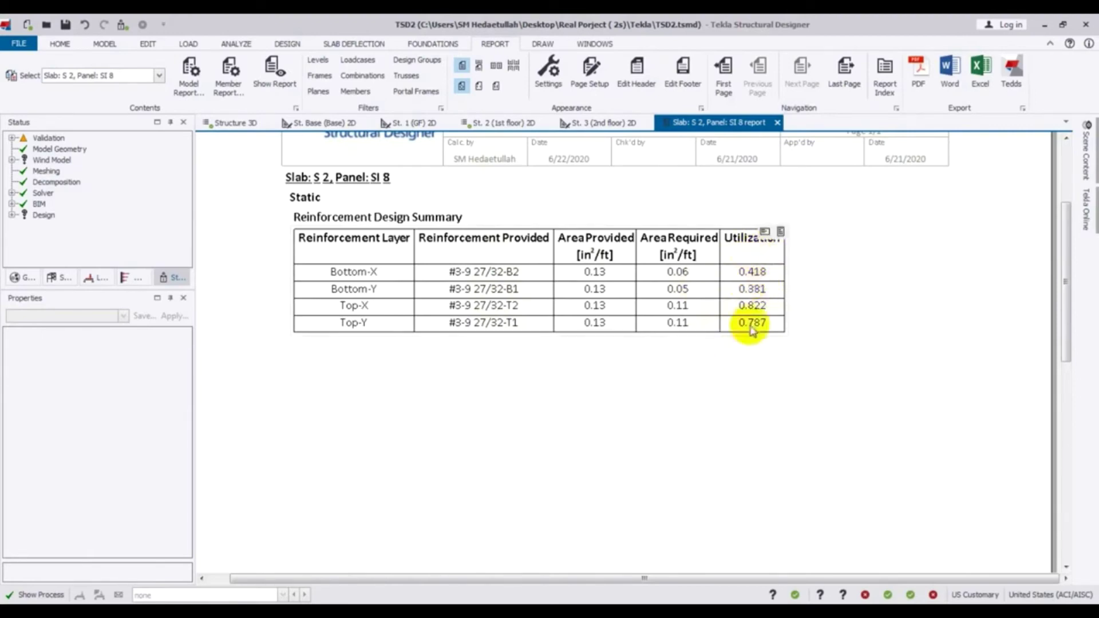
{"action": "scroll", "coordinate": [752, 323], "scroll_direction": "down", "scroll_amount": 1}
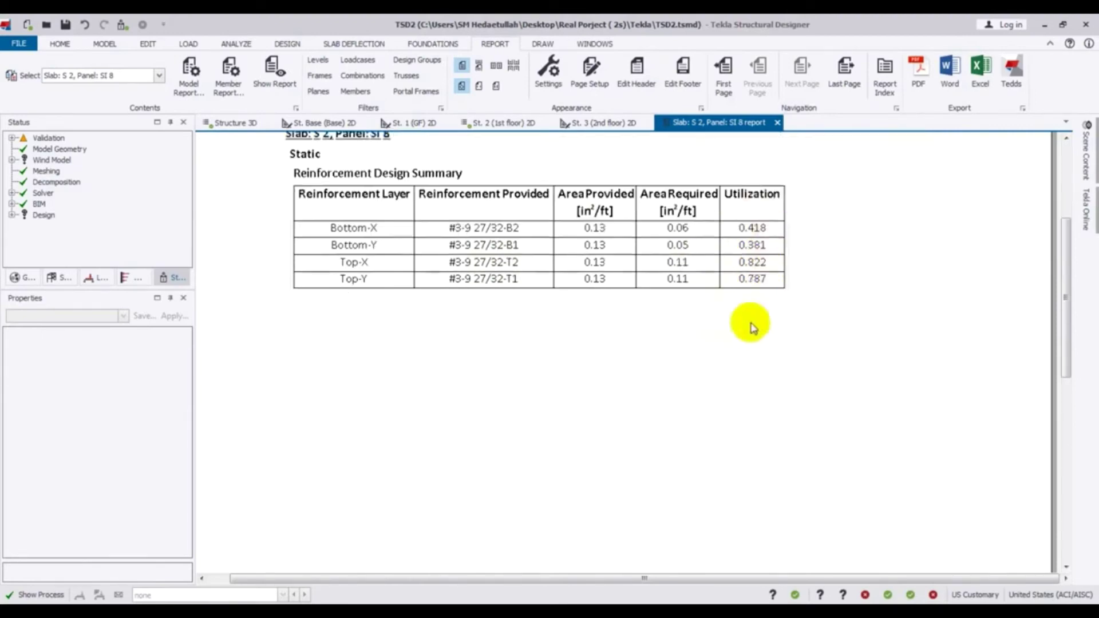
{"action": "scroll", "coordinate": [710, 275], "scroll_direction": "up", "scroll_amount": 1}
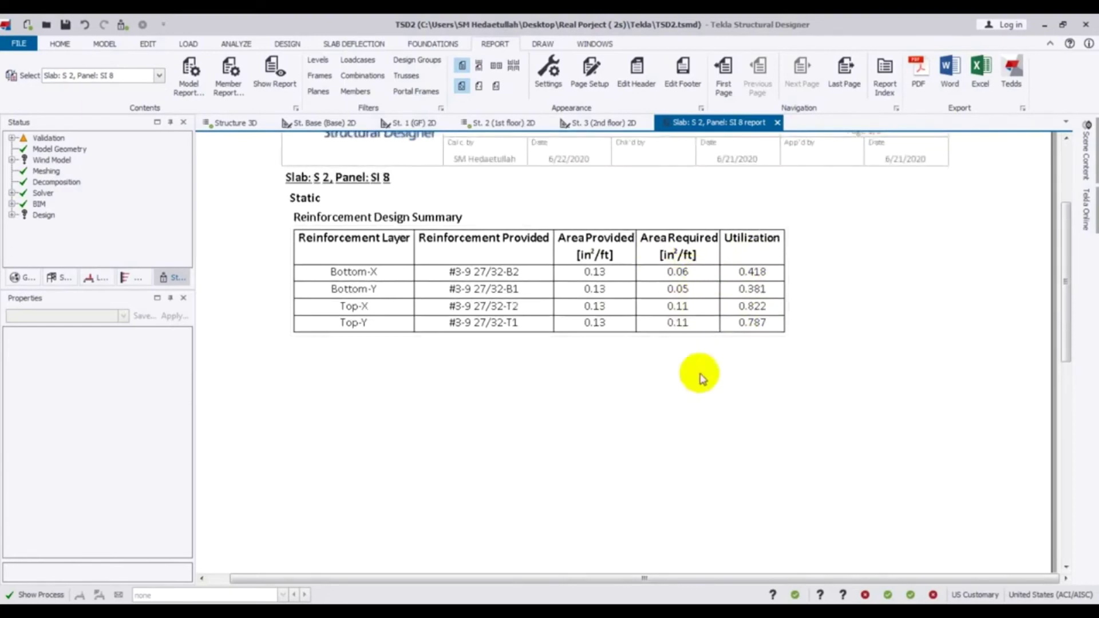
{"action": "scroll", "coordinate": [675, 273], "scroll_direction": "down", "scroll_amount": 1}
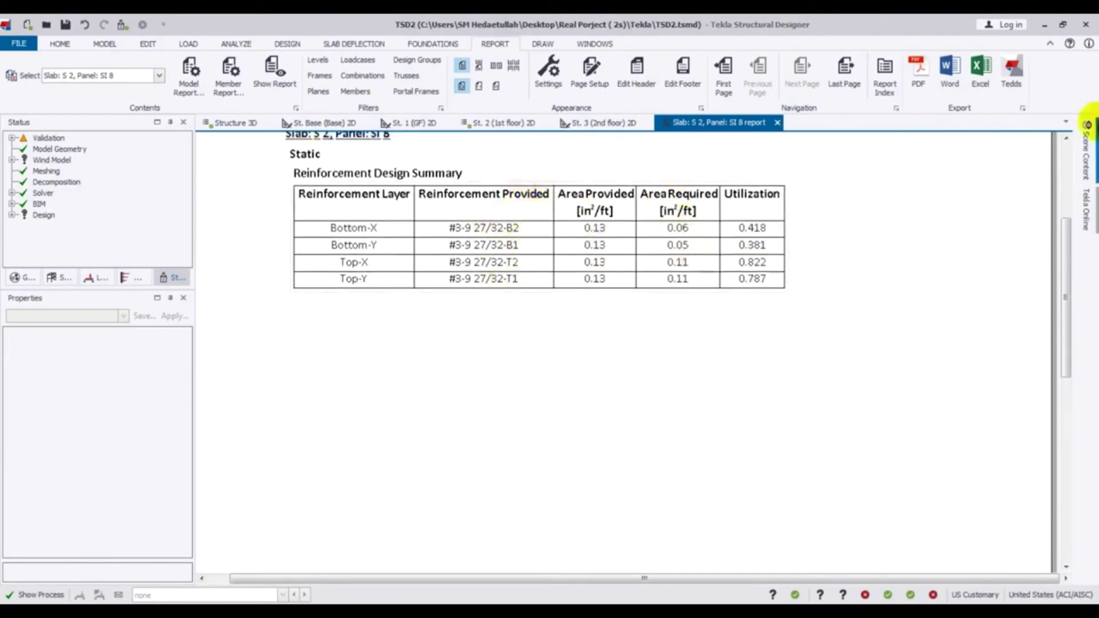
{"action": "left_click", "coordinate": [777, 122]}
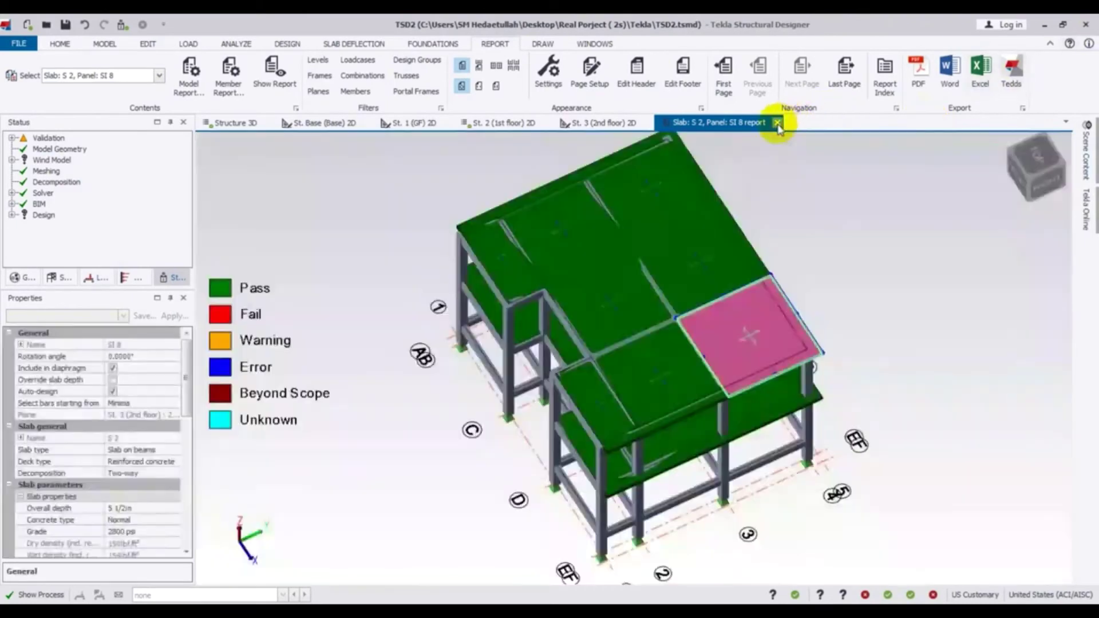
- Deselect, orbit, run Review > Slab Reinforcement, then return to the St. 2 (1st floor) plan
{"action": "left_click", "coordinate": [960, 264]}
{"action": "middle_click_drag", "start_coordinate": [960, 265], "coordinate": [910, 277]}
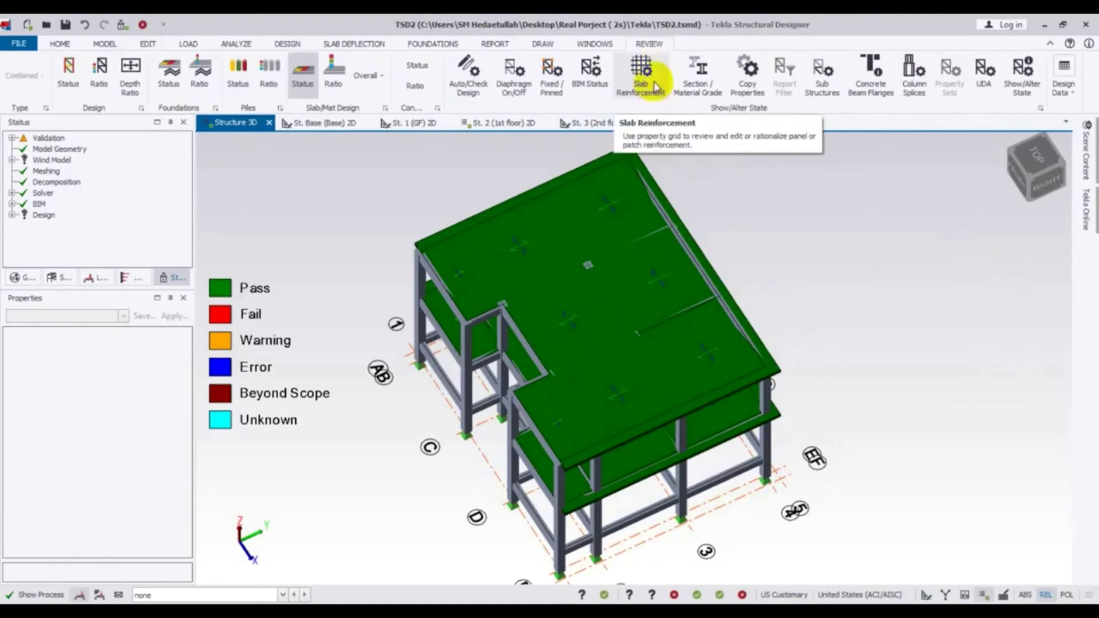
{"action": "left_click", "coordinate": [656, 87]}
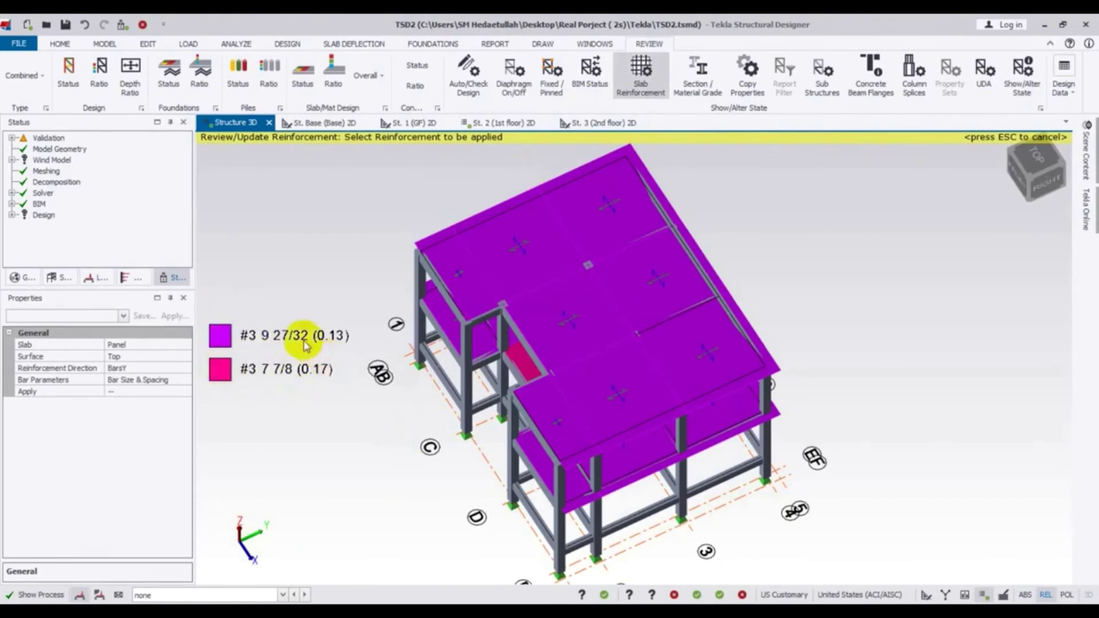
{"action": "left_click", "coordinate": [496, 124]}
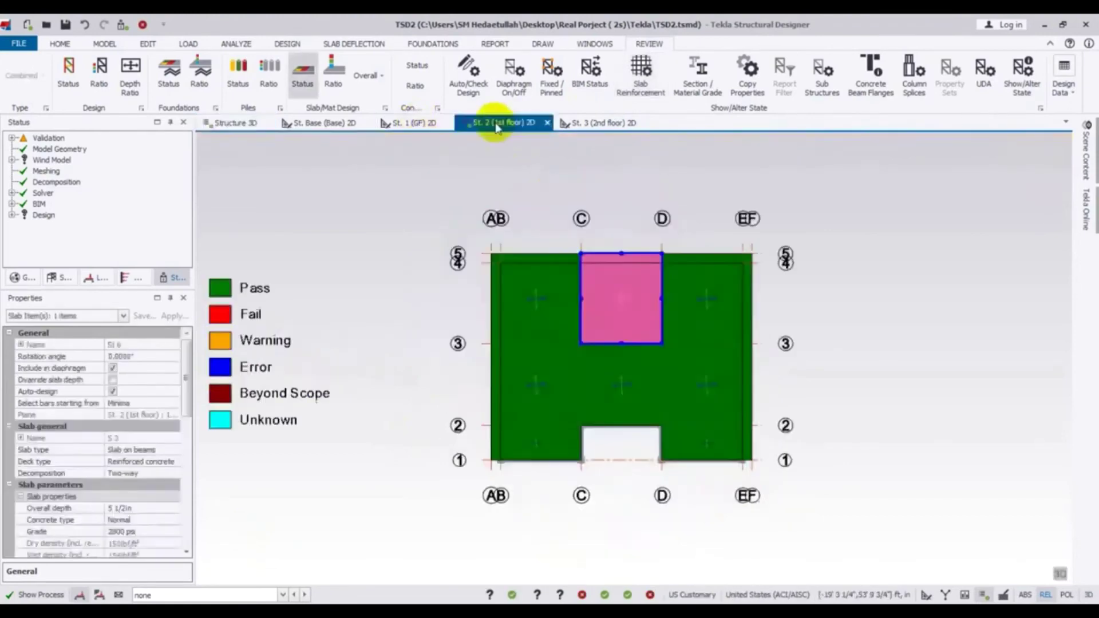
- Start the slab reinforcement review on the first-floor plan, showing bottom X bars #3 9 27/32 (0.13)
{"action": "left_click", "coordinate": [642, 68]}
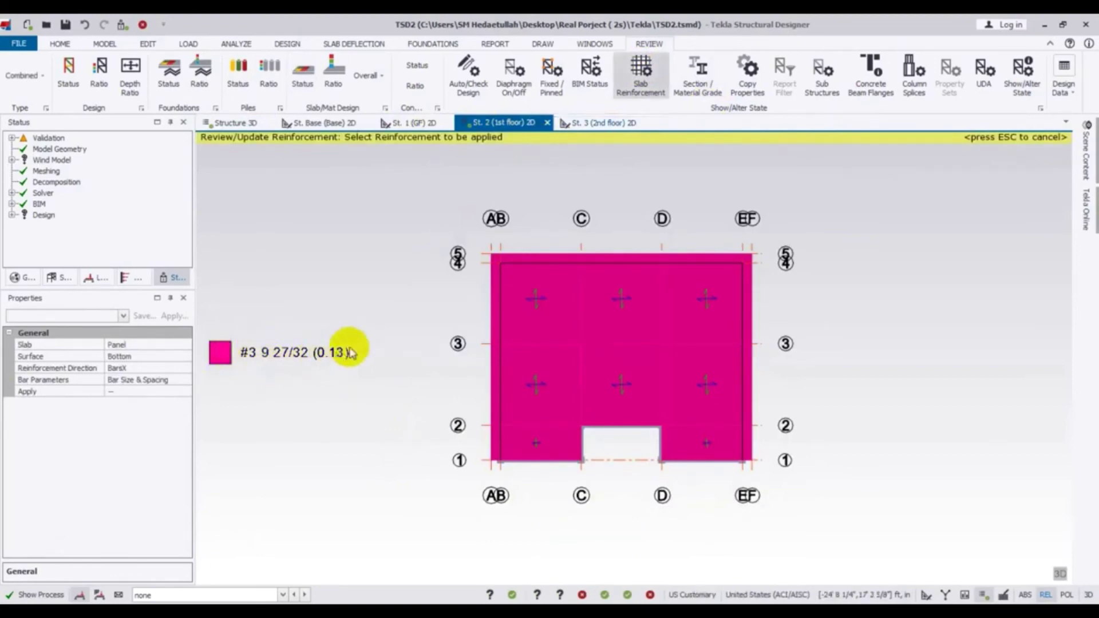
- Set the reinforcement to apply for the bottom X layer to User Bars
{"action": "left_click", "coordinate": [167, 391]}
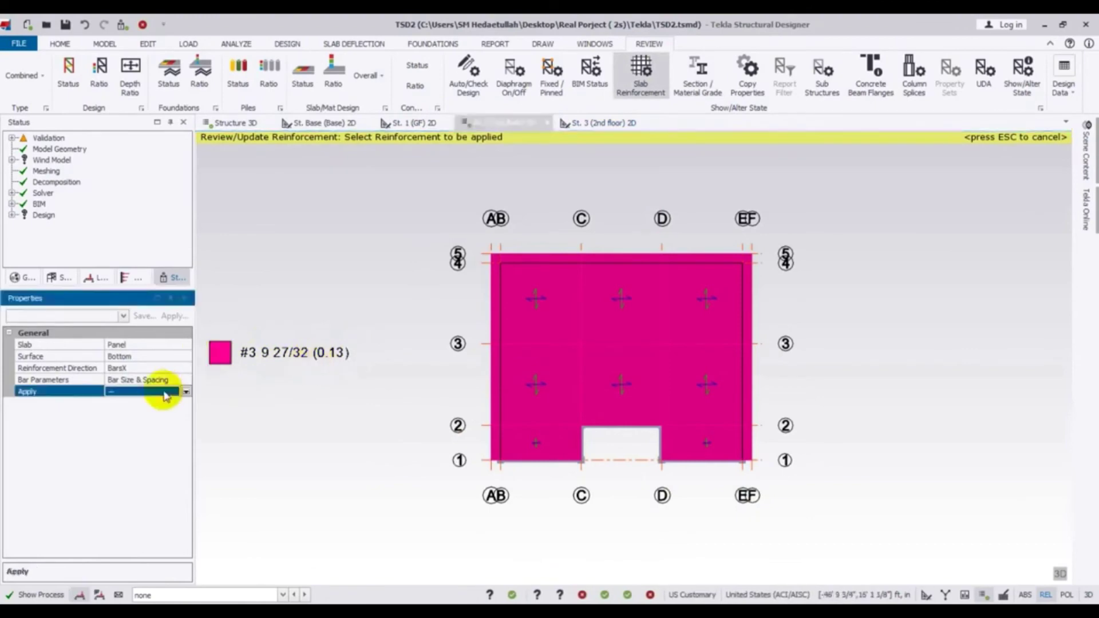
{"action": "left_click", "coordinate": [186, 392]}
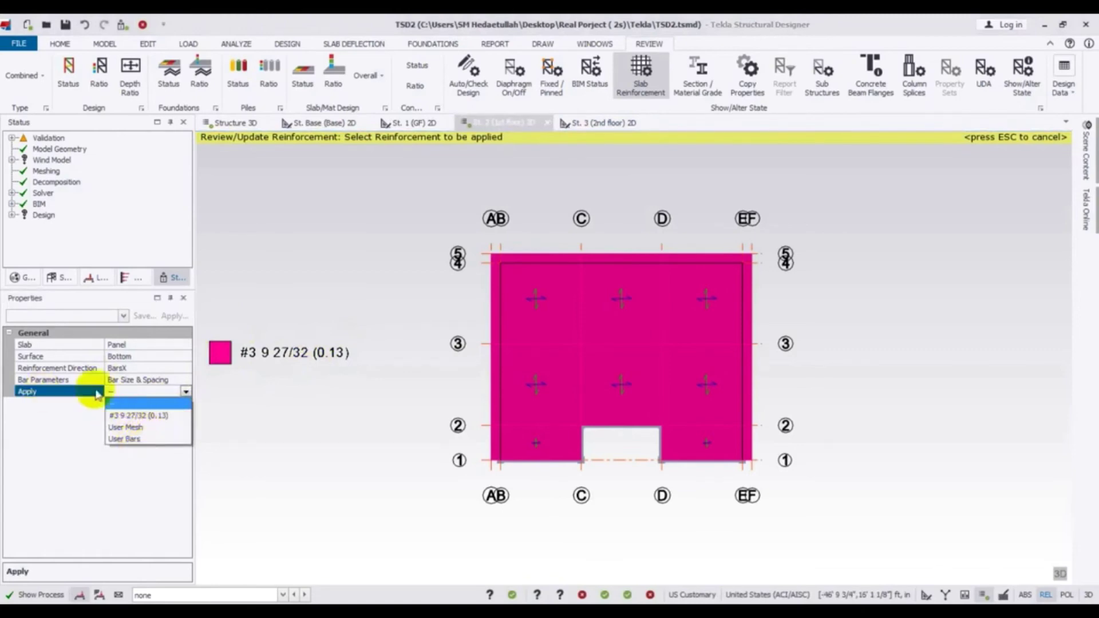
{"action": "left_click", "coordinate": [126, 439]}
{"action": "left_click", "coordinate": [167, 392]}
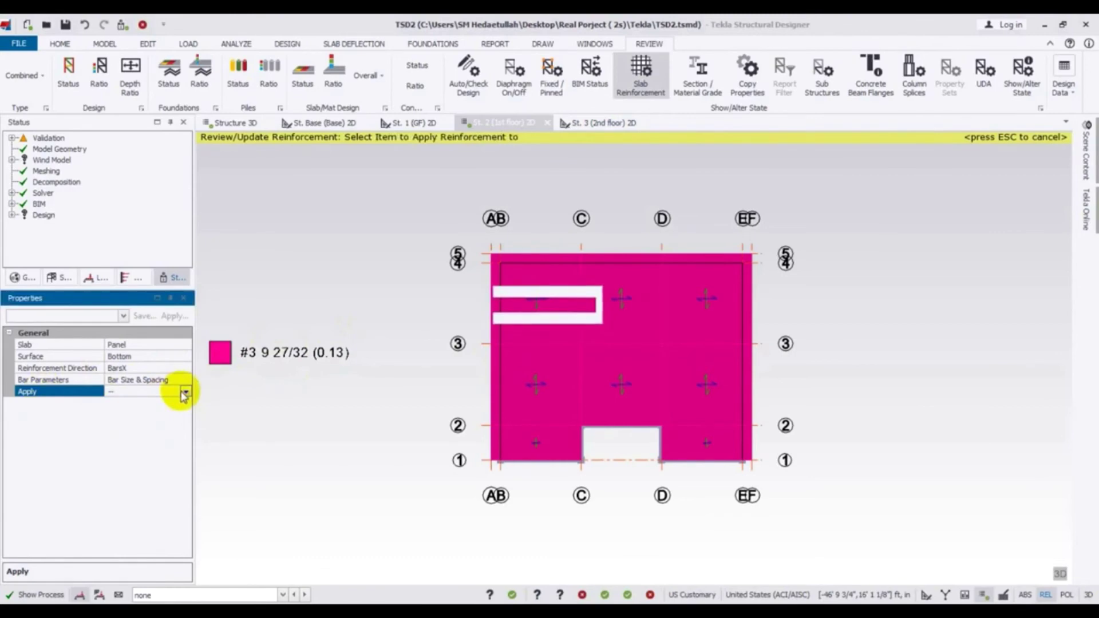
{"action": "left_click", "coordinate": [186, 391]}
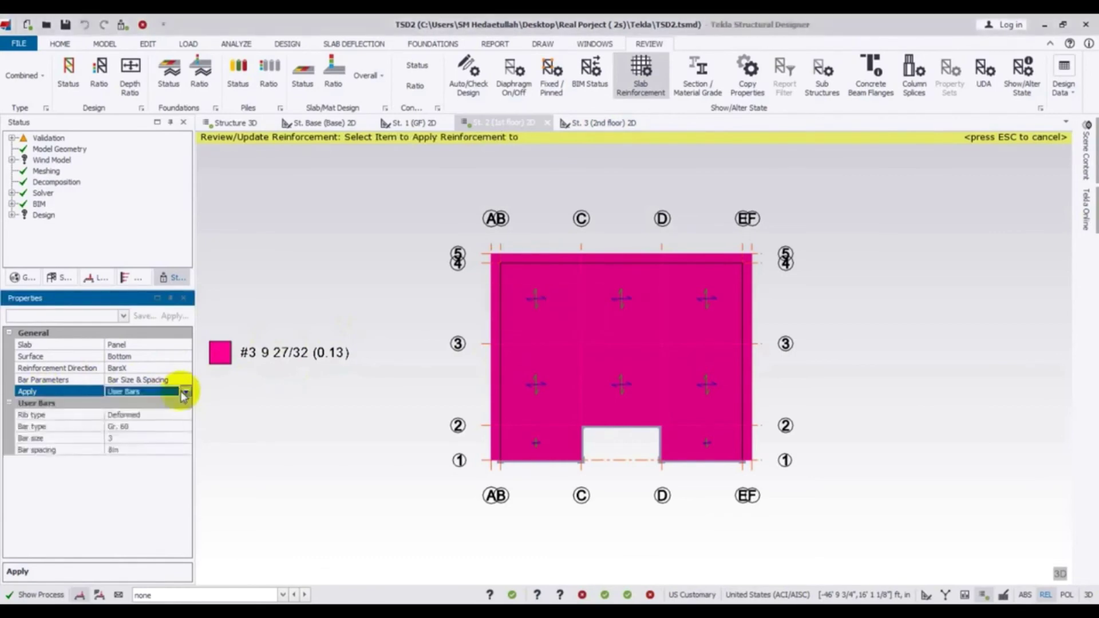
{"action": "left_click", "coordinate": [143, 504]}
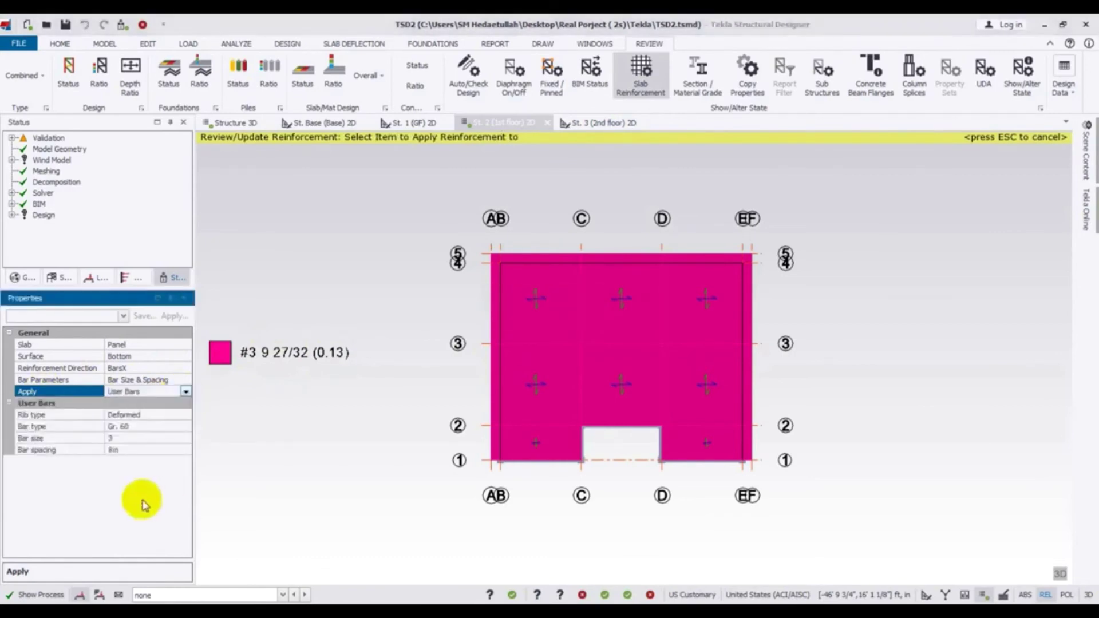
- Set the user bars to bar size 3 at spacing 6, then end the reinforcement review
{"action": "left_click", "coordinate": [138, 439]}
{"action": "left_click", "coordinate": [137, 438]}
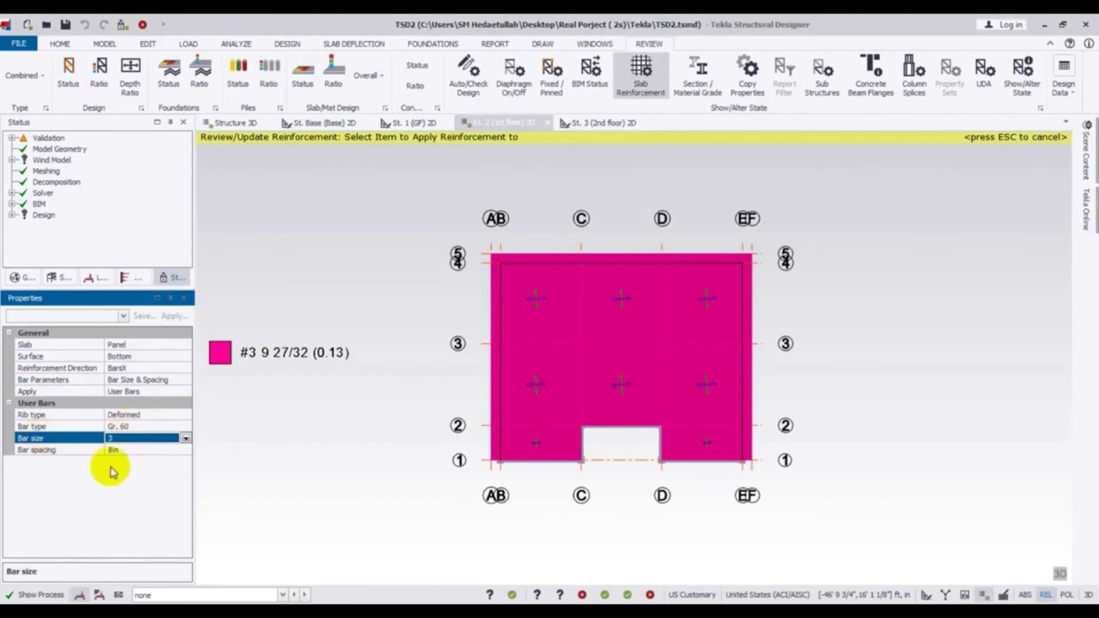
{"action": "left_click", "coordinate": [123, 449]}
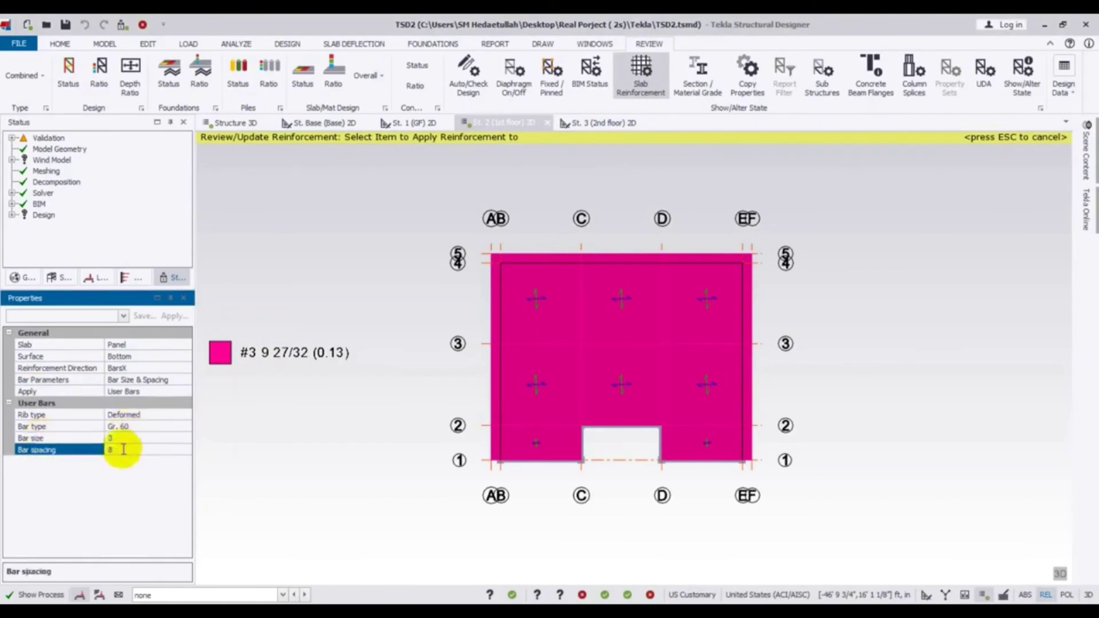
{"action": "left_click_drag", "start_coordinate": [123, 450], "coordinate": [110, 449]}
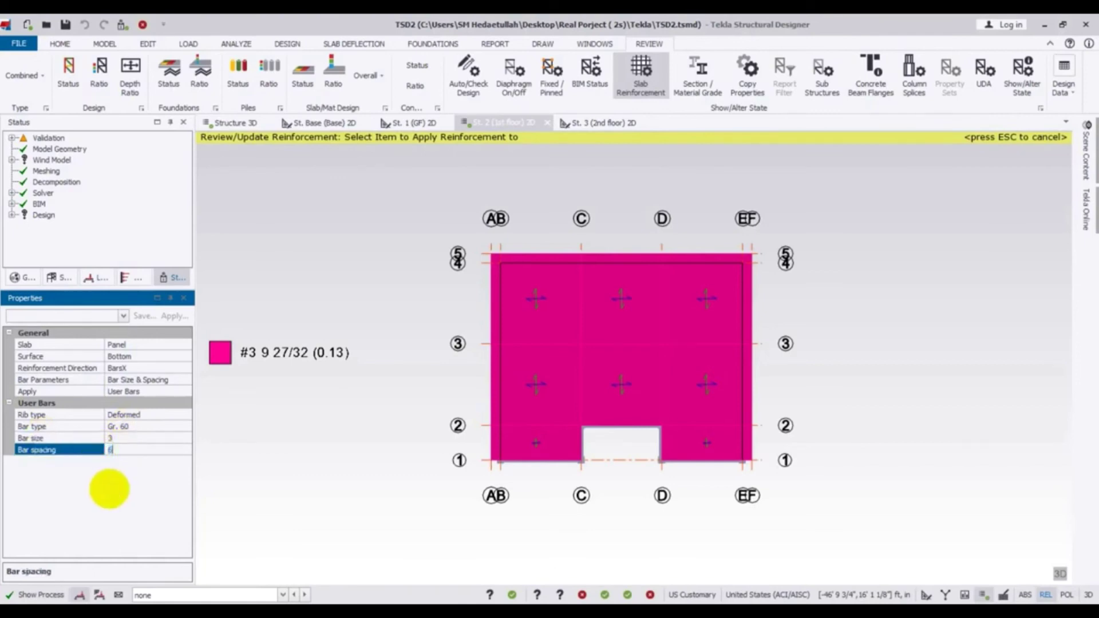
{"action": "left_click", "coordinate": [286, 484]}
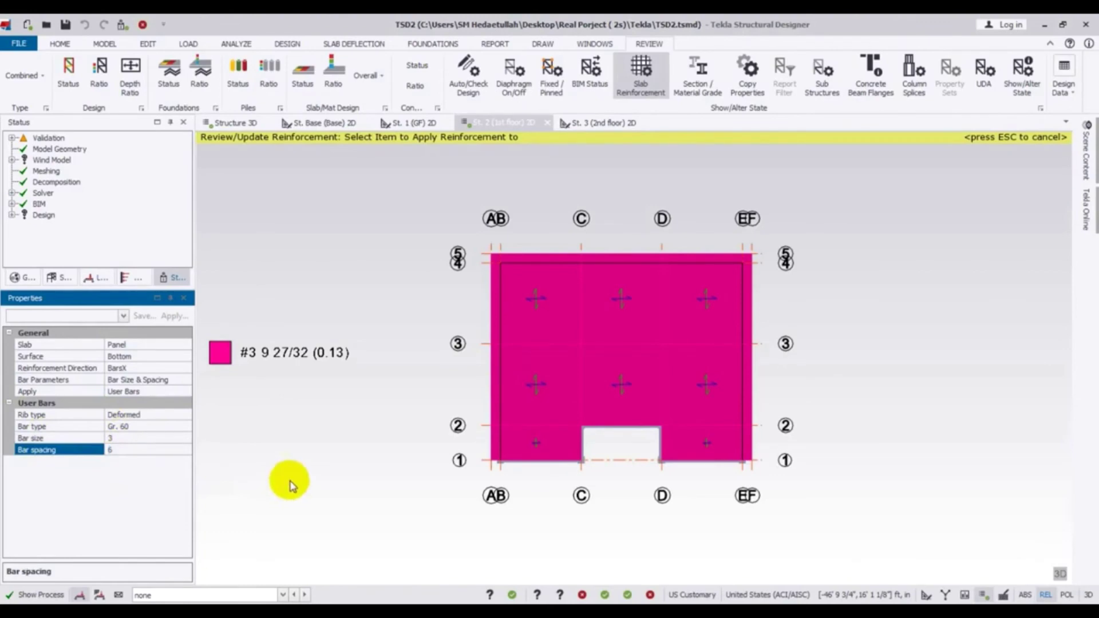
{"action": "left_click", "coordinate": [657, 85]}
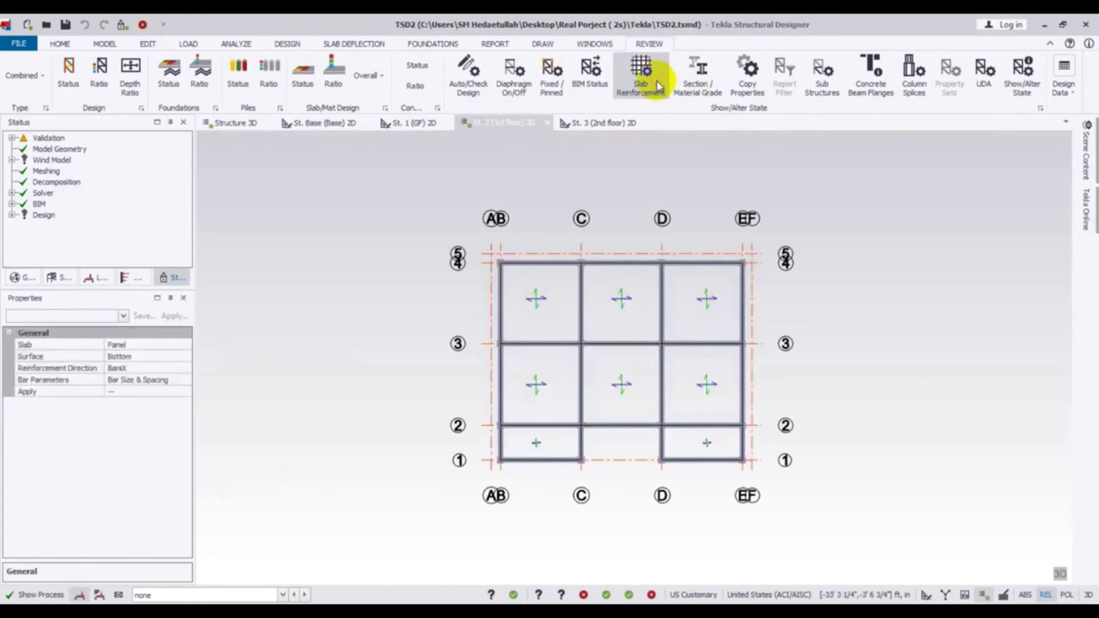
- Restart the slab reinforcement review with Bottom layer and reinforcement direction kept at BarsX
{"action": "left_click", "coordinate": [657, 85]}
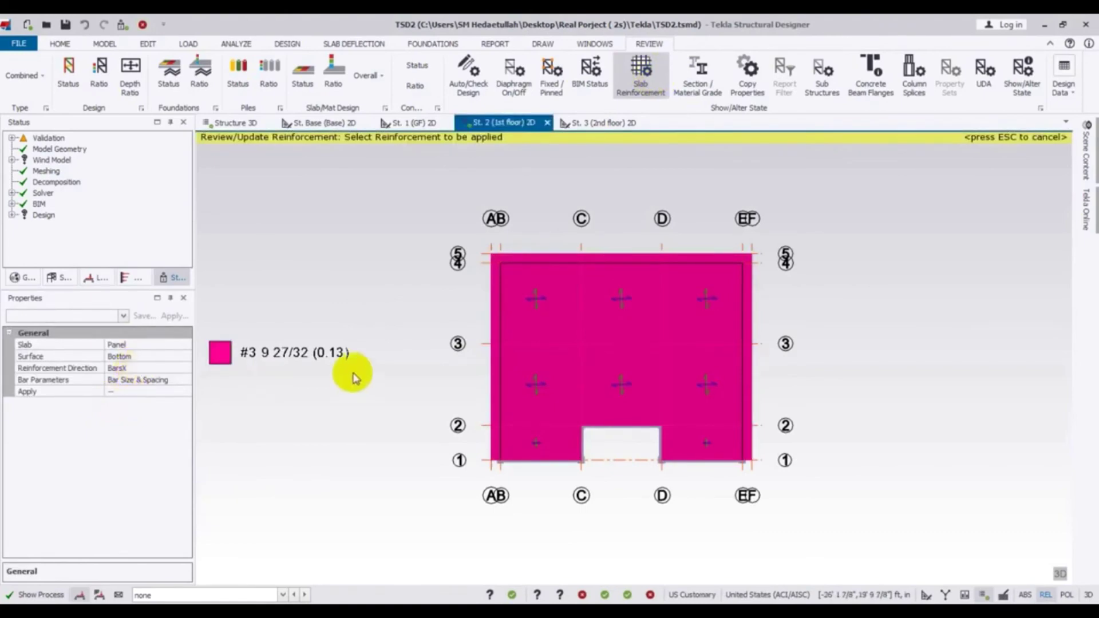
{"action": "left_click", "coordinate": [140, 370]}
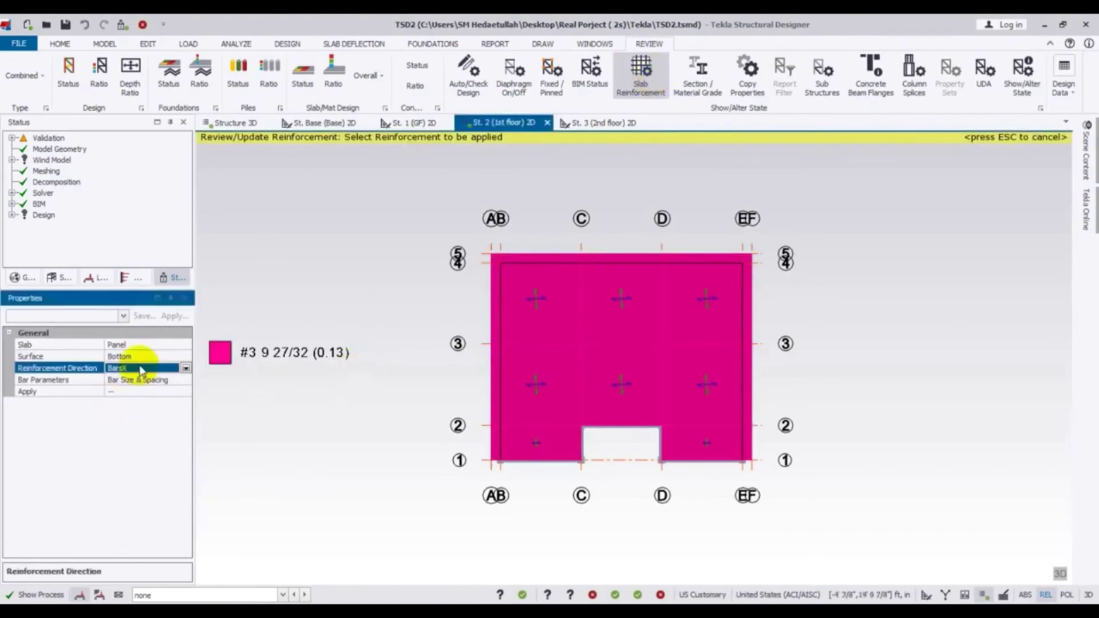
{"action": "left_click", "coordinate": [174, 392]}
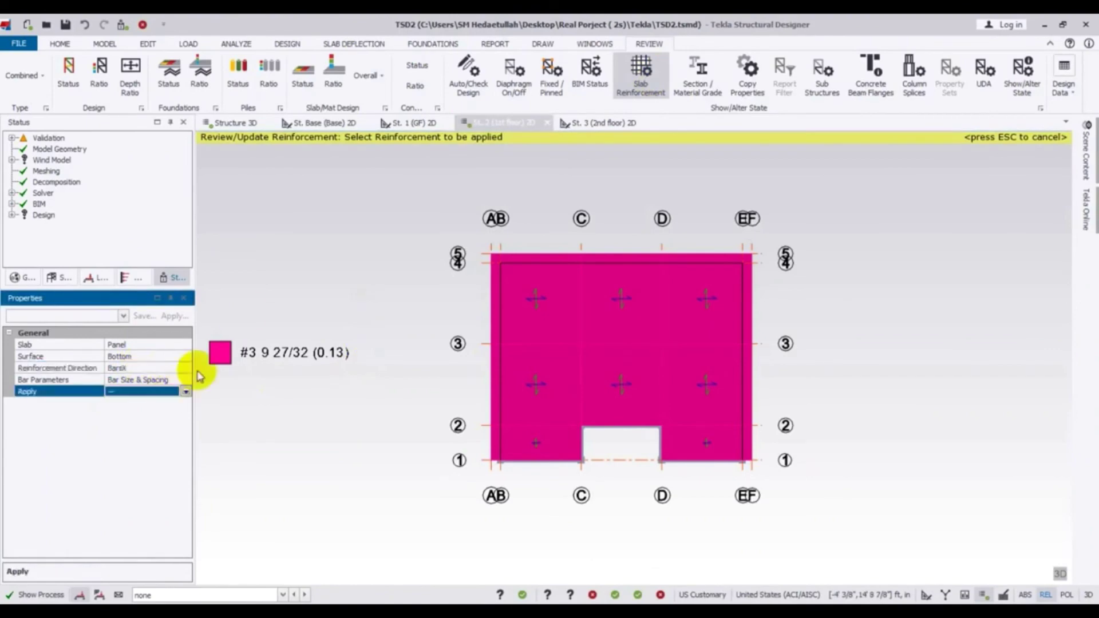
{"action": "left_click", "coordinate": [152, 367]}
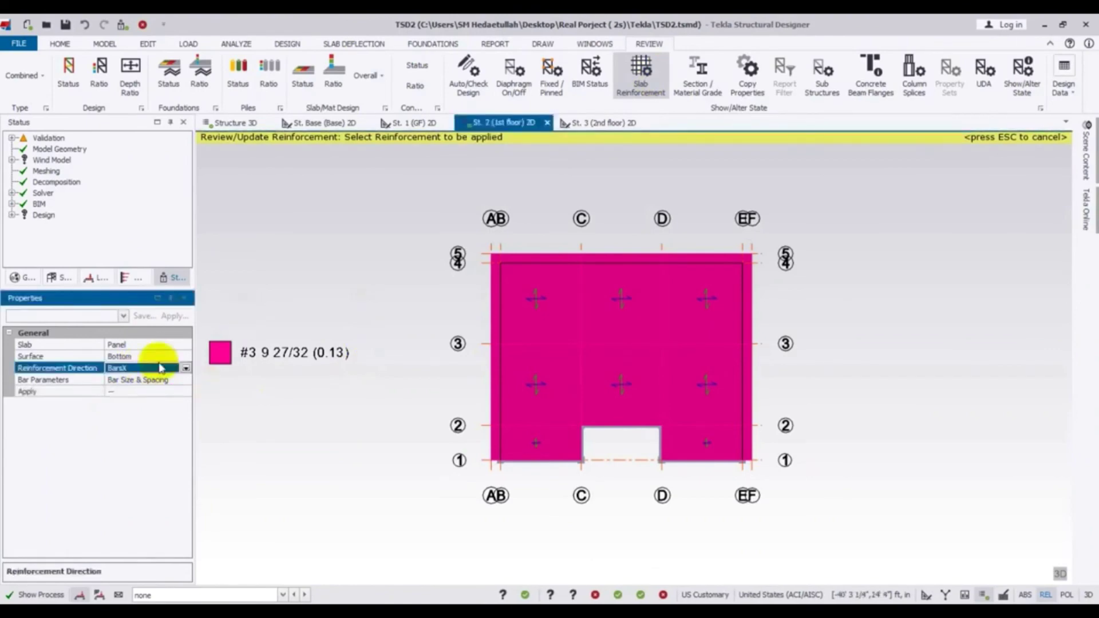
{"action": "left_click", "coordinate": [186, 368]}
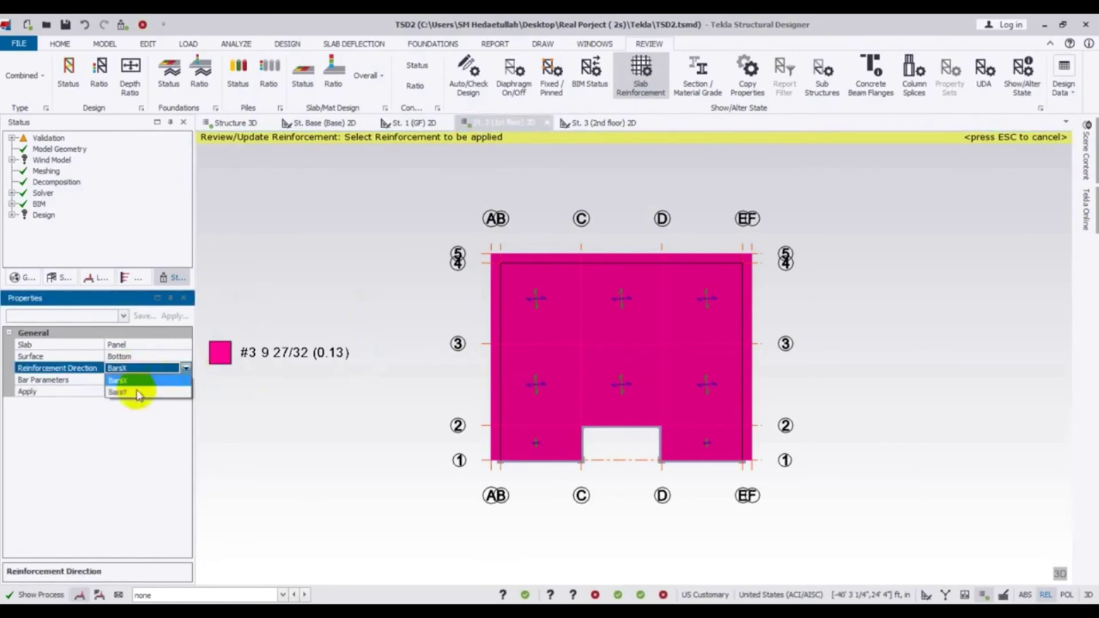
{"action": "left_click", "coordinate": [136, 389]}
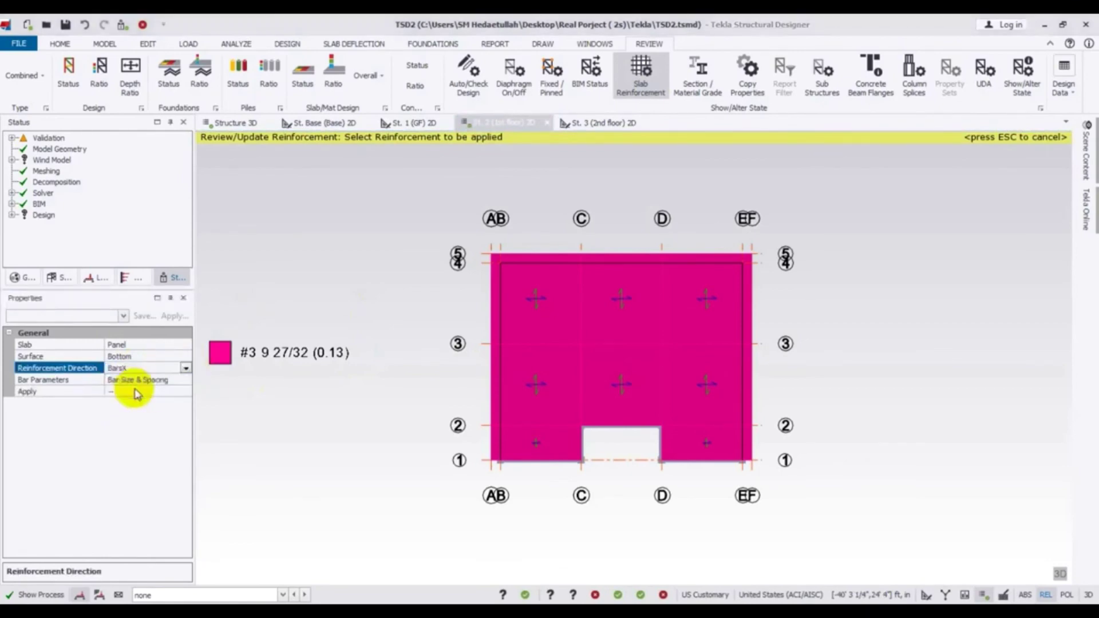